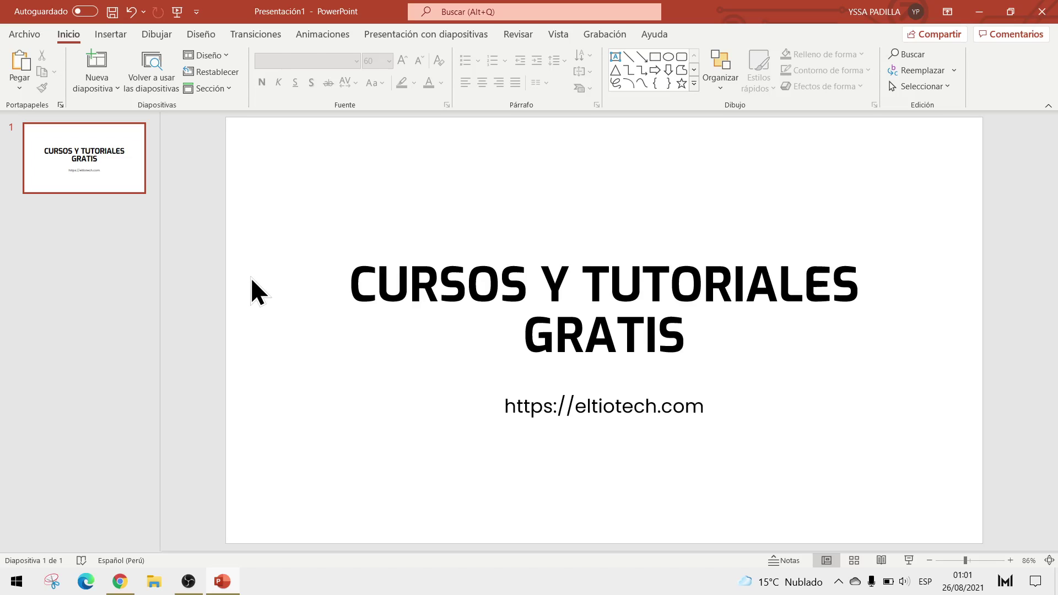
- Check the Mis complementos list under Insertar, confirming no Office add-ins are installed
left_click(113, 32)
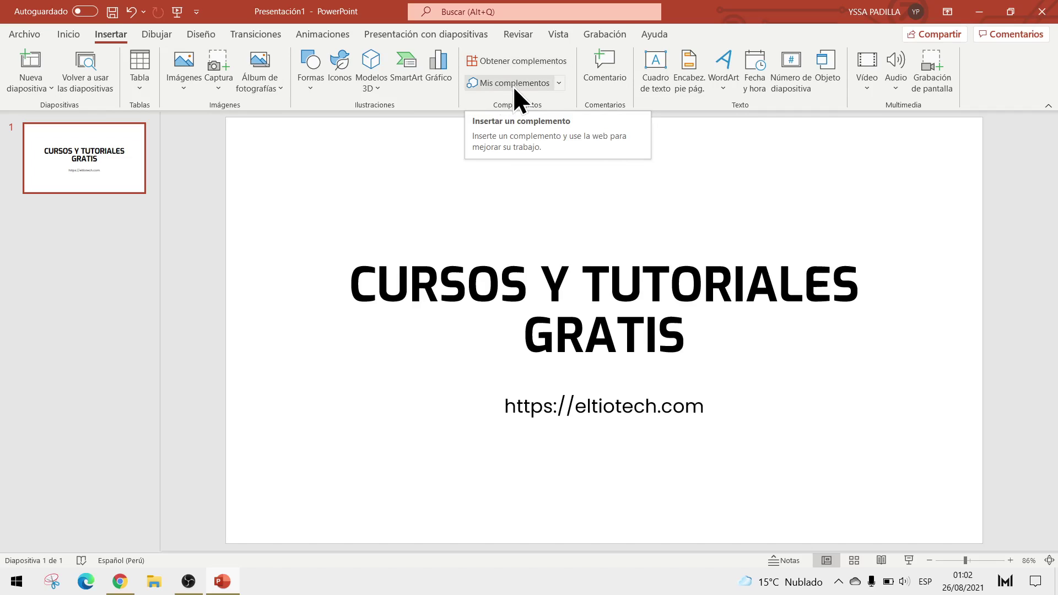
left_click(513, 84)
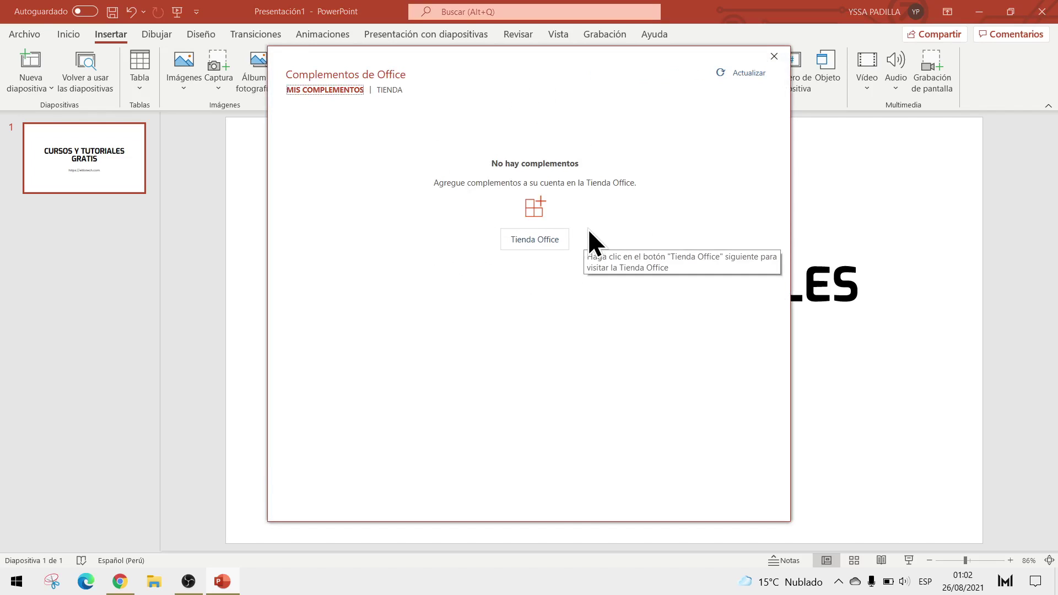
key("Escape")
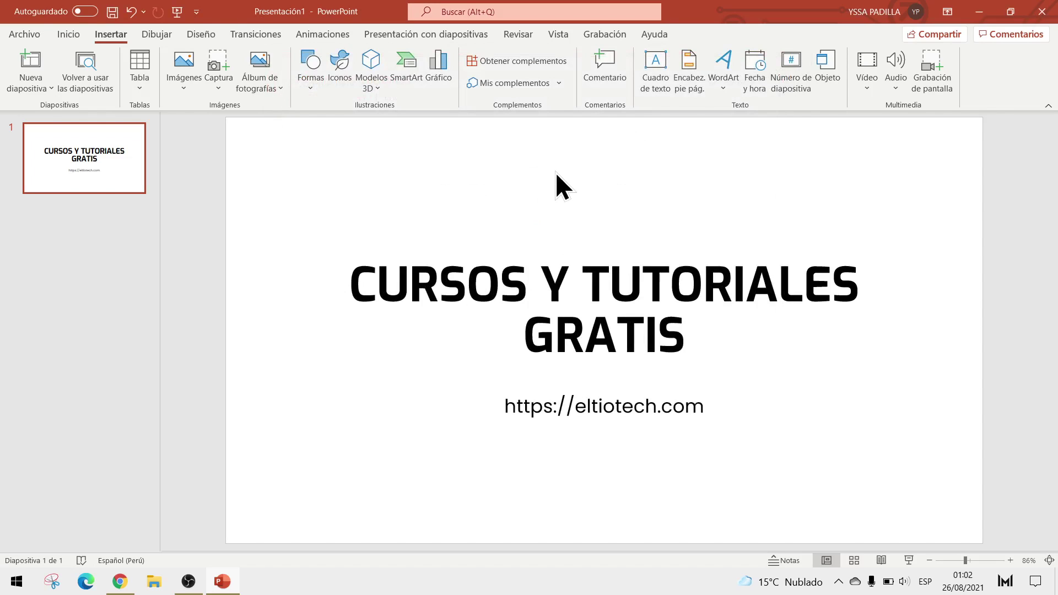
- Search the add-in store for 'emoji keyboard' and add Emoji Keyboard, accepting its license terms
left_click(504, 61)
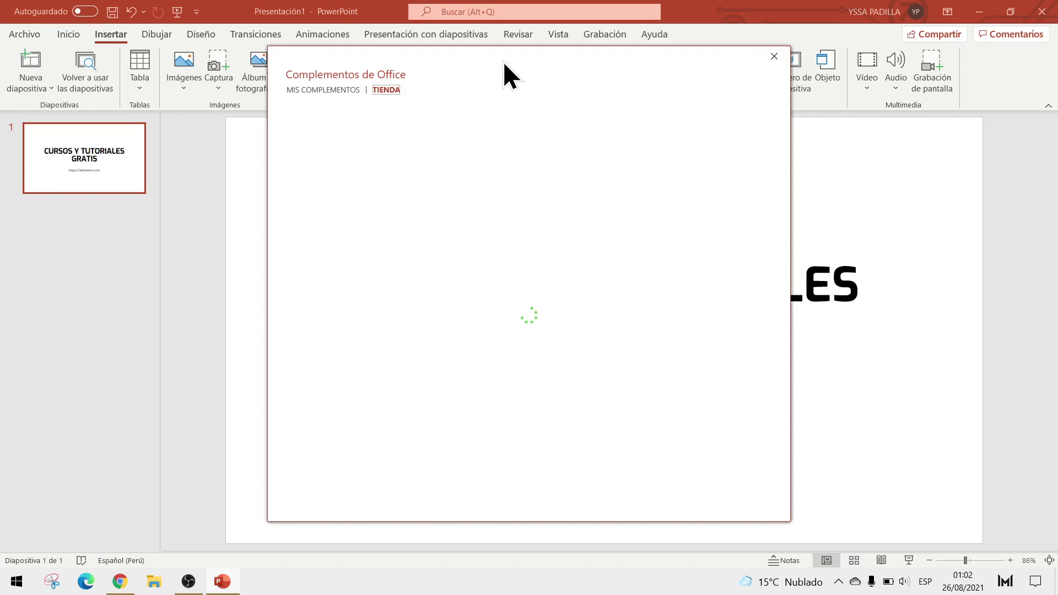
left_click(337, 166)
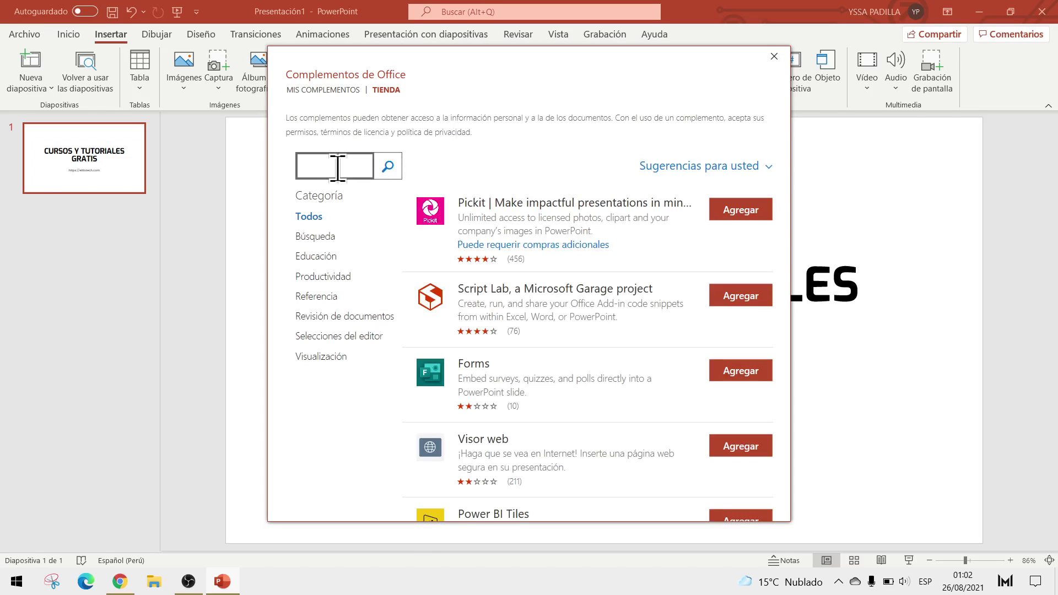
type("emoji keyboard")
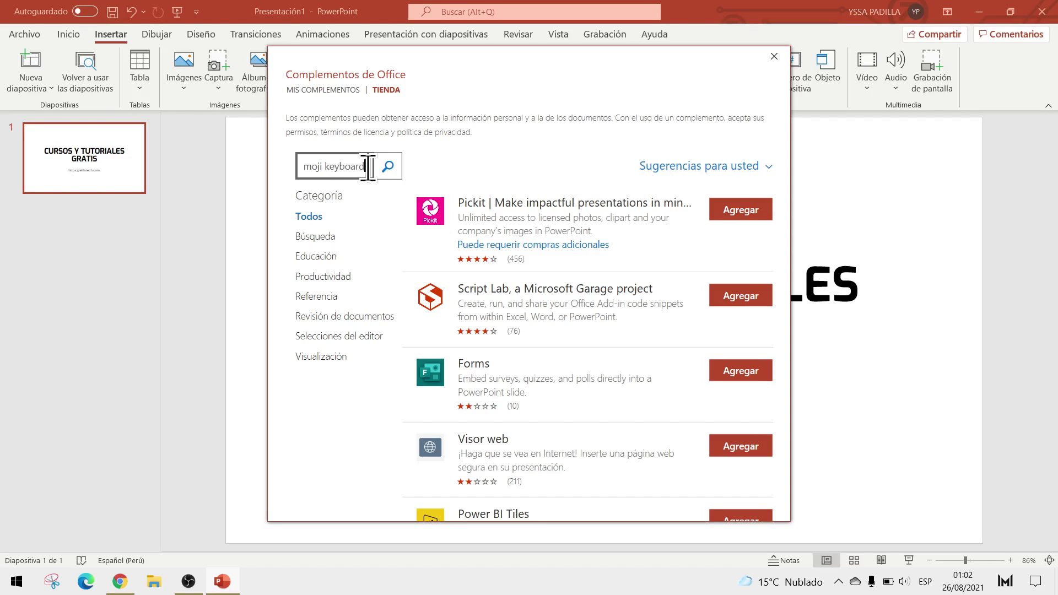
double_click(314, 166)
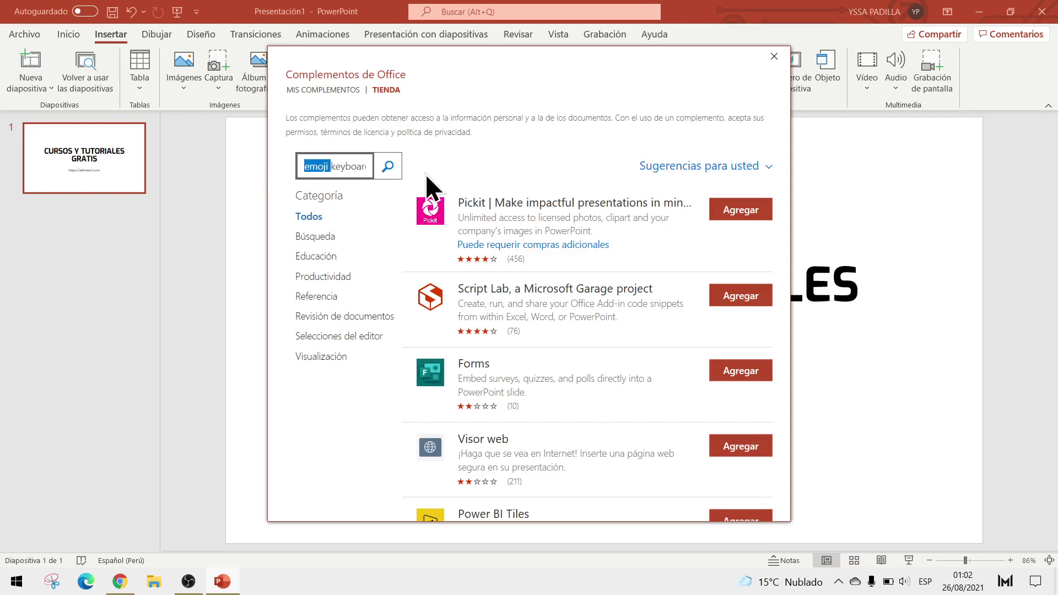
left_click(392, 169)
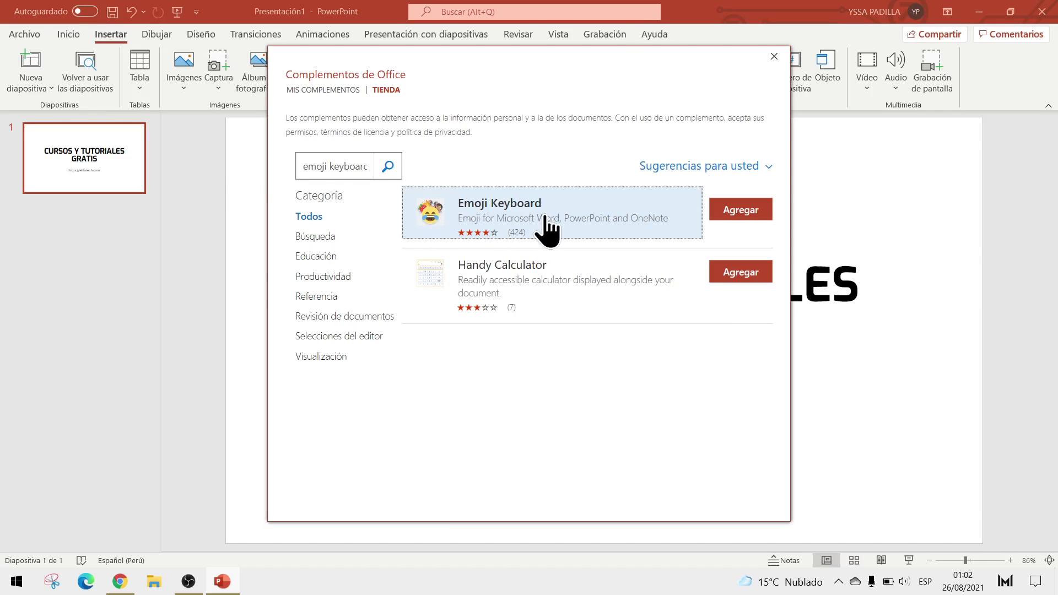
left_click(726, 209)
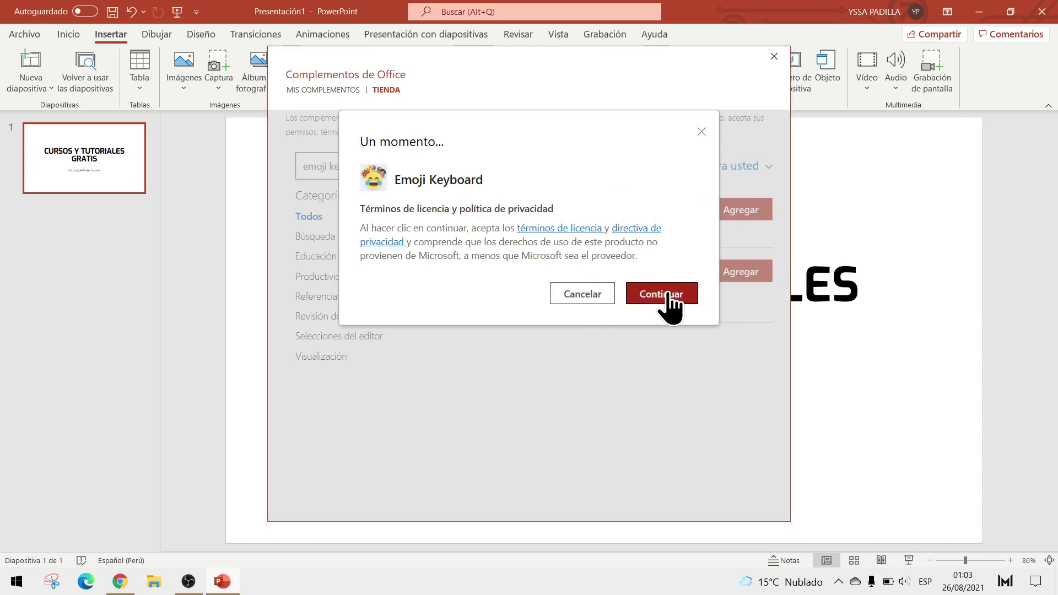
left_click(670, 300)
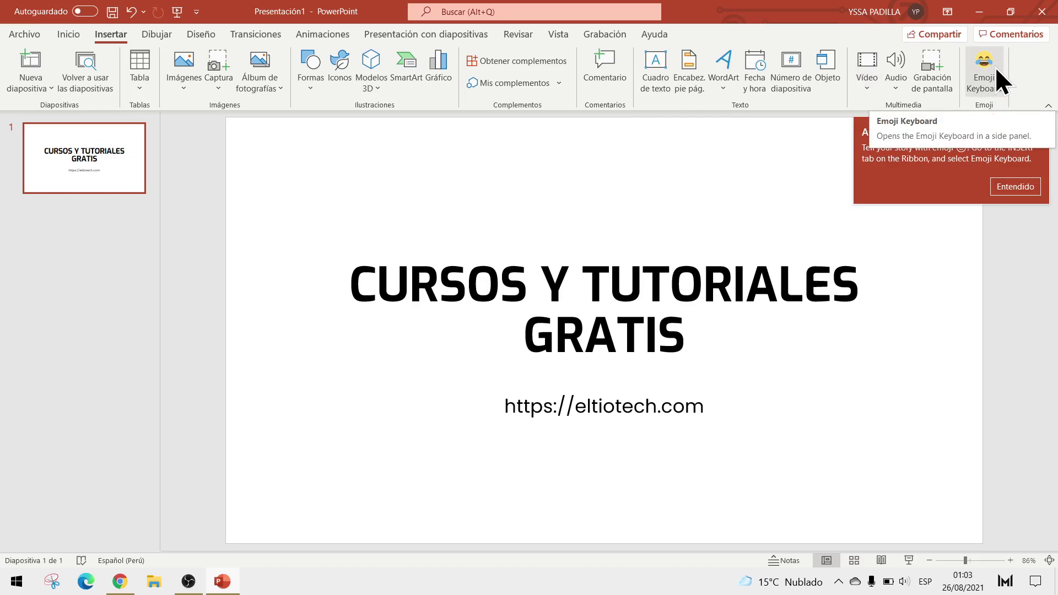
- Dismiss the intro notice, open the Emoji Keyboard pane and browse categories to Travel & Places
left_click(1007, 184)
left_click(981, 77)
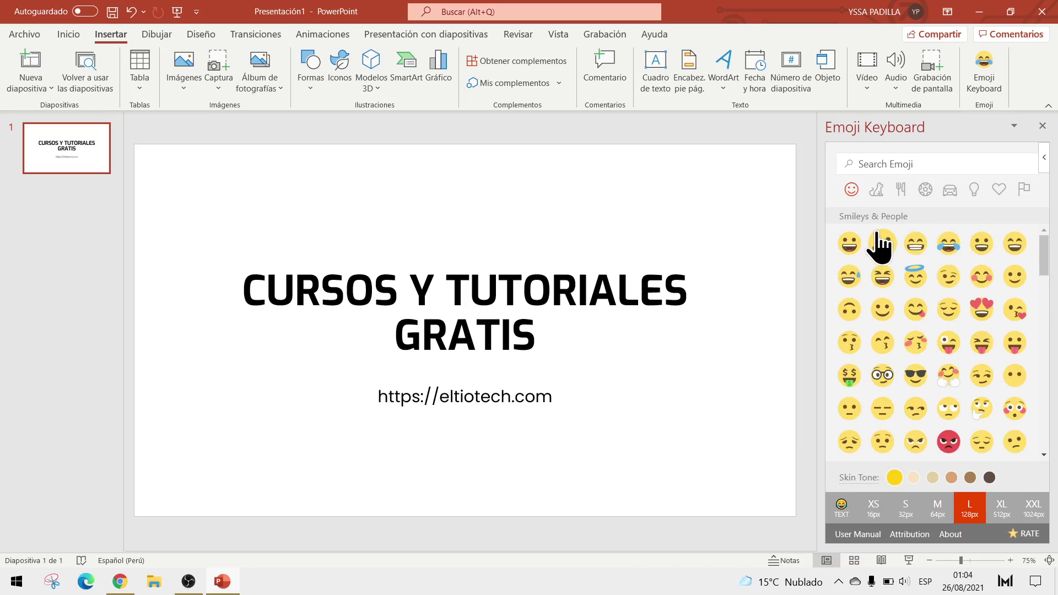
scroll(992, 359, "down", 1)
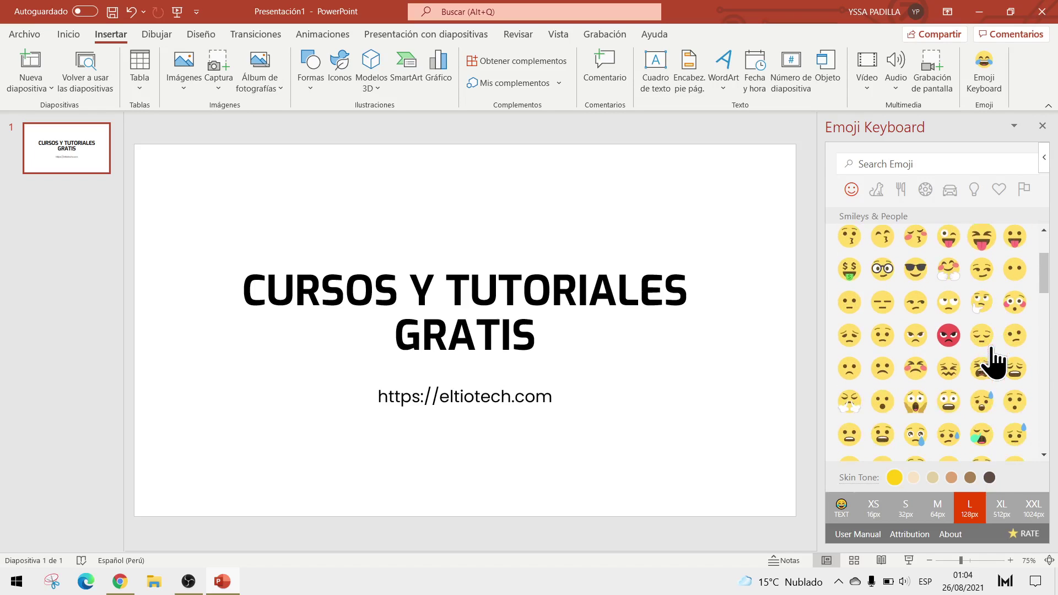
scroll(991, 402, "down", 1)
scroll(980, 373, "up", 2)
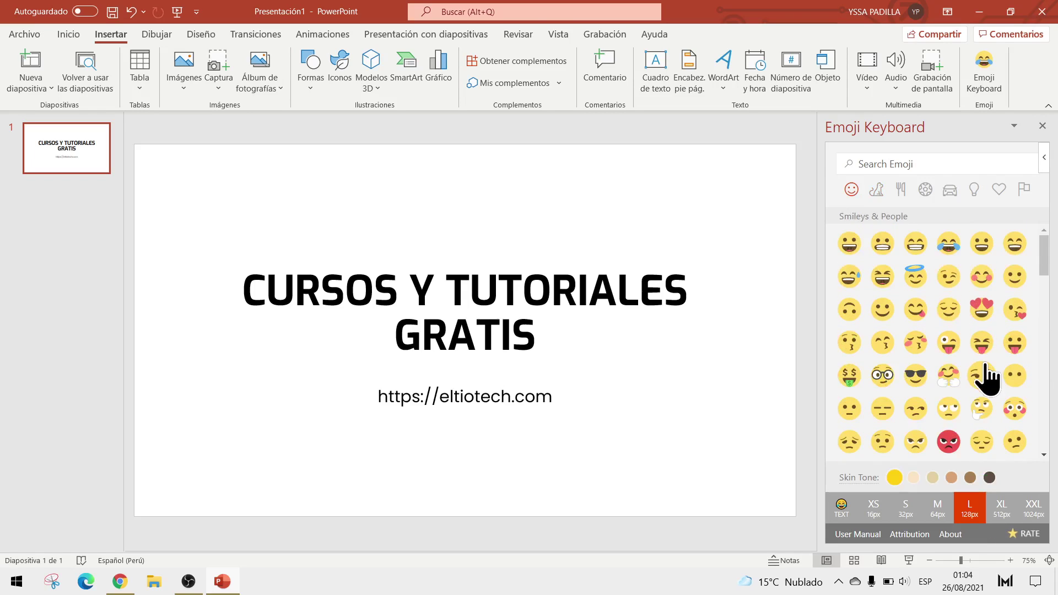
left_click(878, 189)
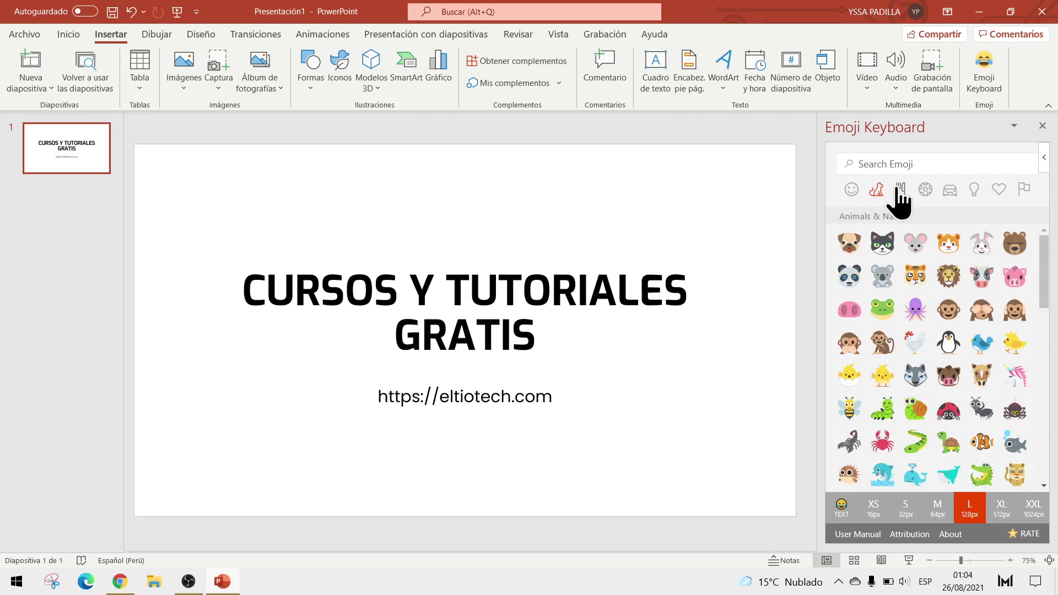
left_click(900, 189)
left_click(925, 189)
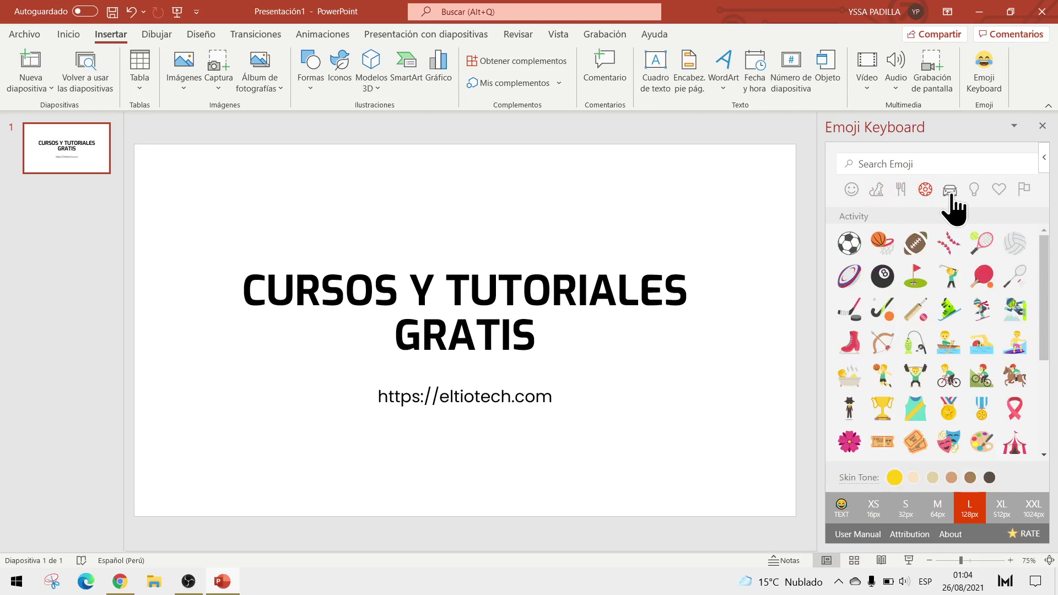
left_click(949, 190)
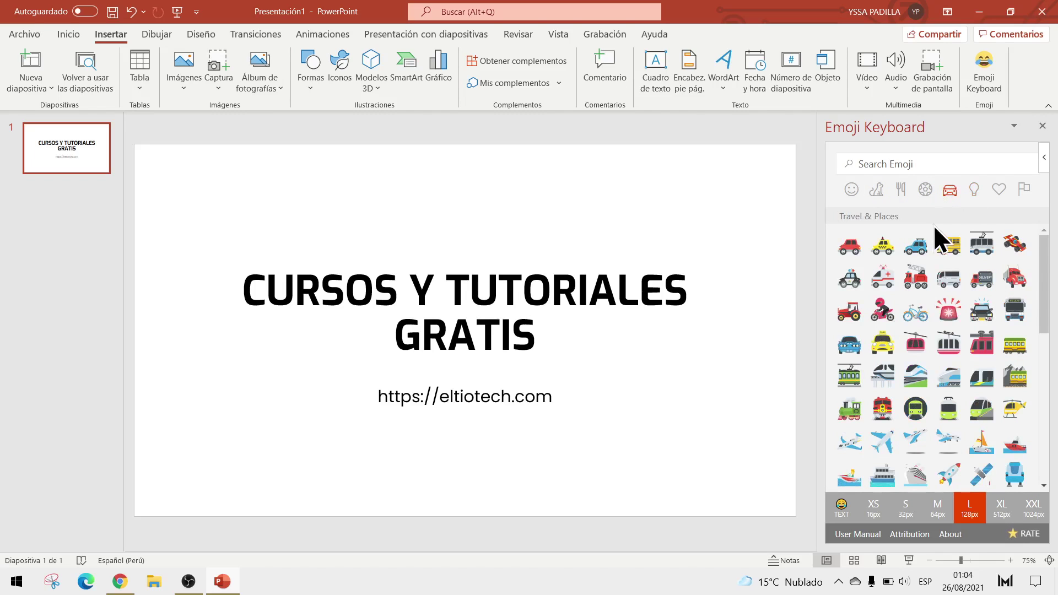
- Insert the red car emoji, move it to the slide's upper left, and close Design Ideas
left_click(850, 248)
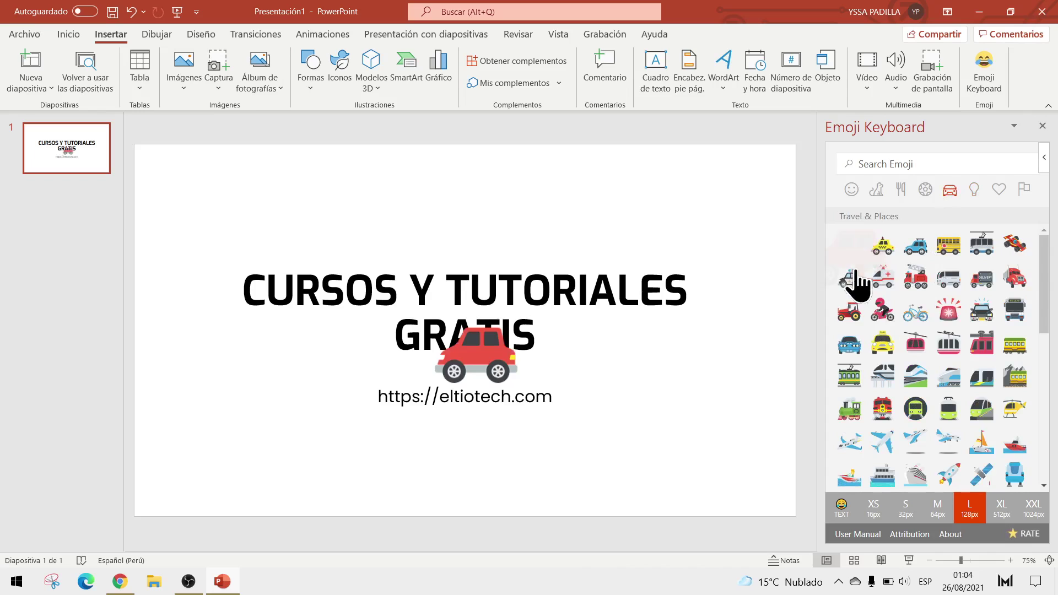
left_click_drag(470, 361, 223, 229)
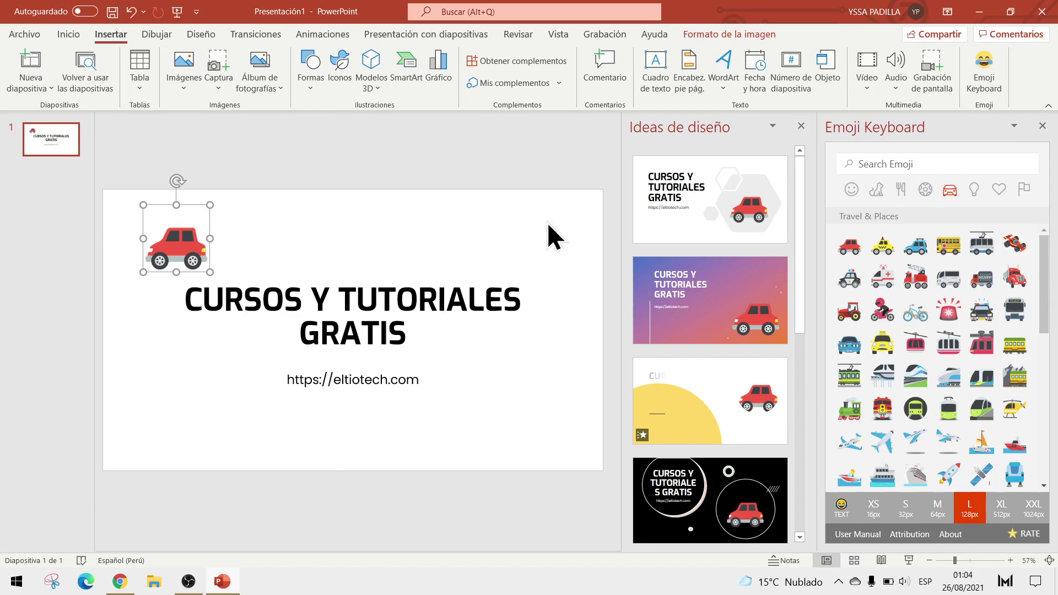
left_click(800, 125)
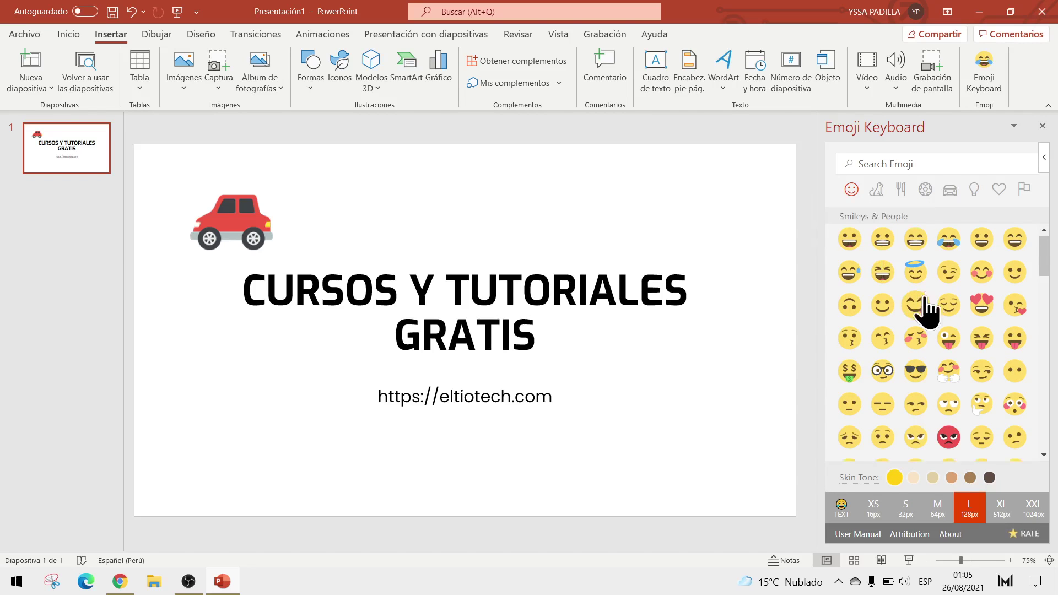
- Choose the darkest skin tone and place the raised fist emoji at the slide's lower left
scroll(923, 306, "down", 3)
scroll(926, 301, "down", 7)
scroll(925, 309, "down", 3)
scroll(926, 308, "down", 3)
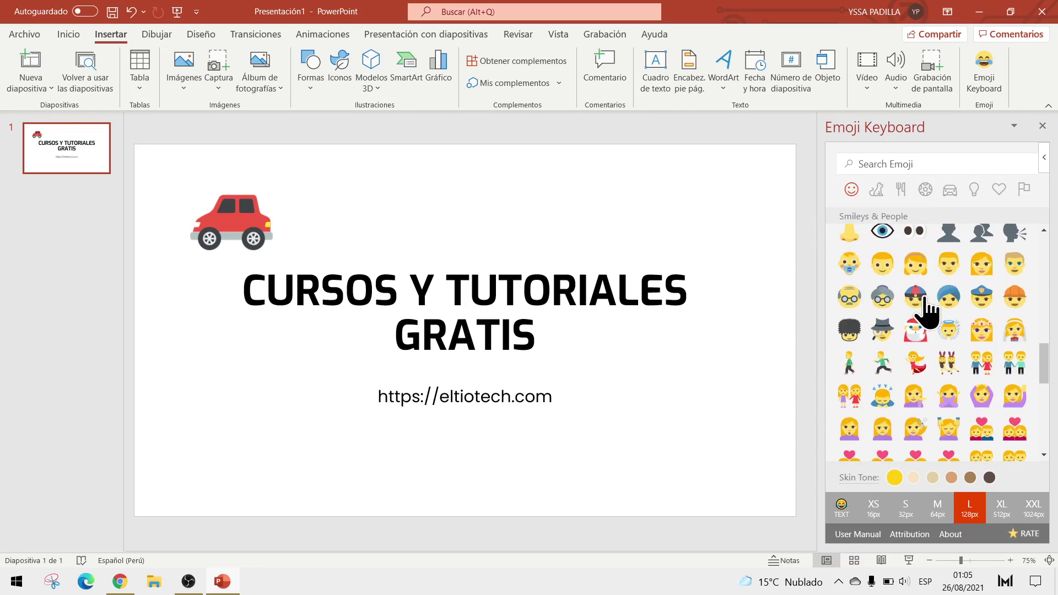
scroll(925, 309, "up", 3)
scroll(931, 342, "up", 2)
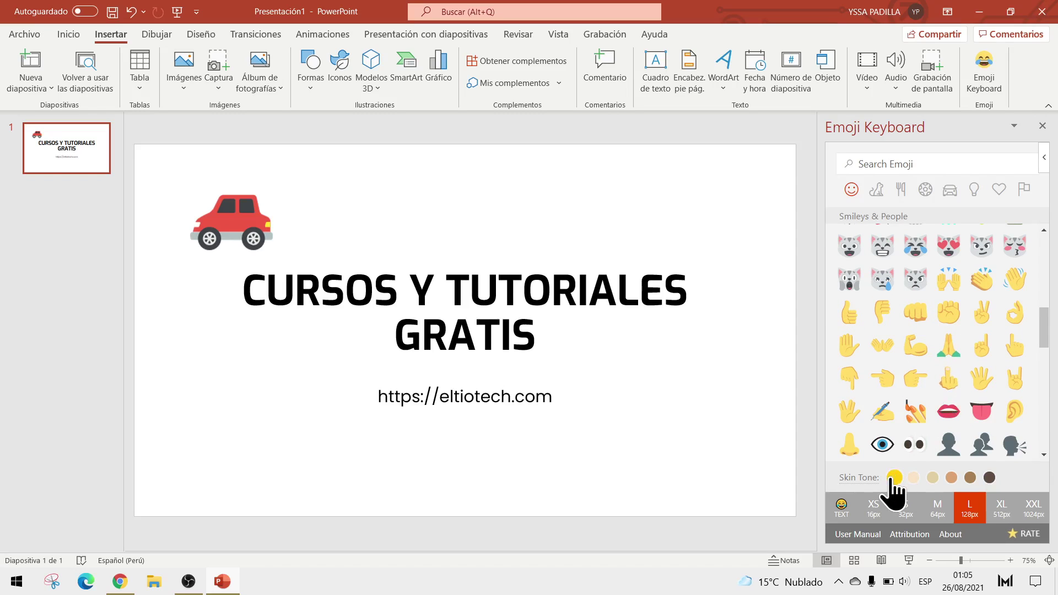
left_click(989, 477)
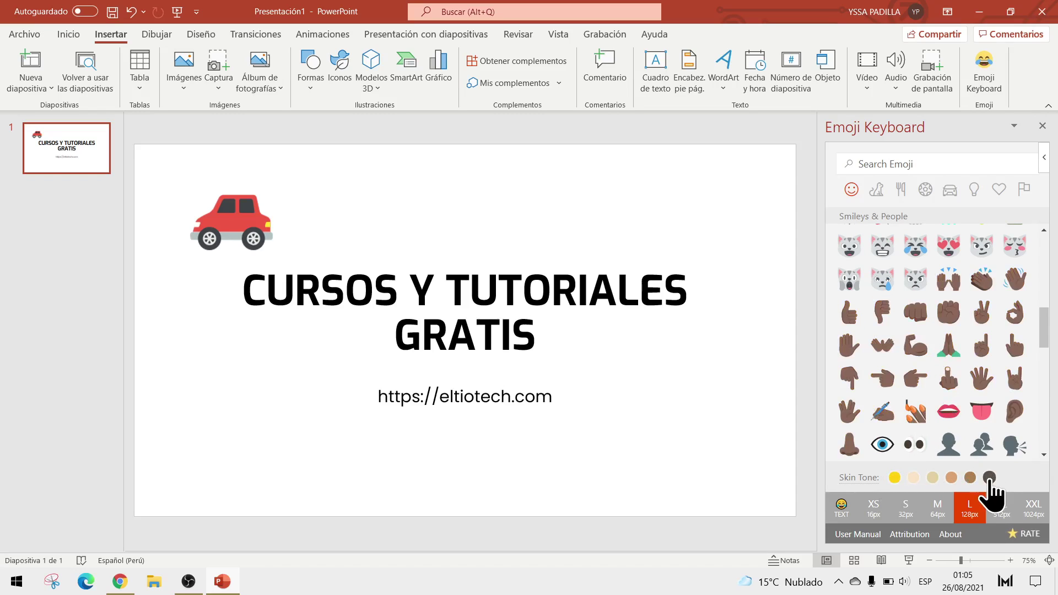
left_click(918, 316)
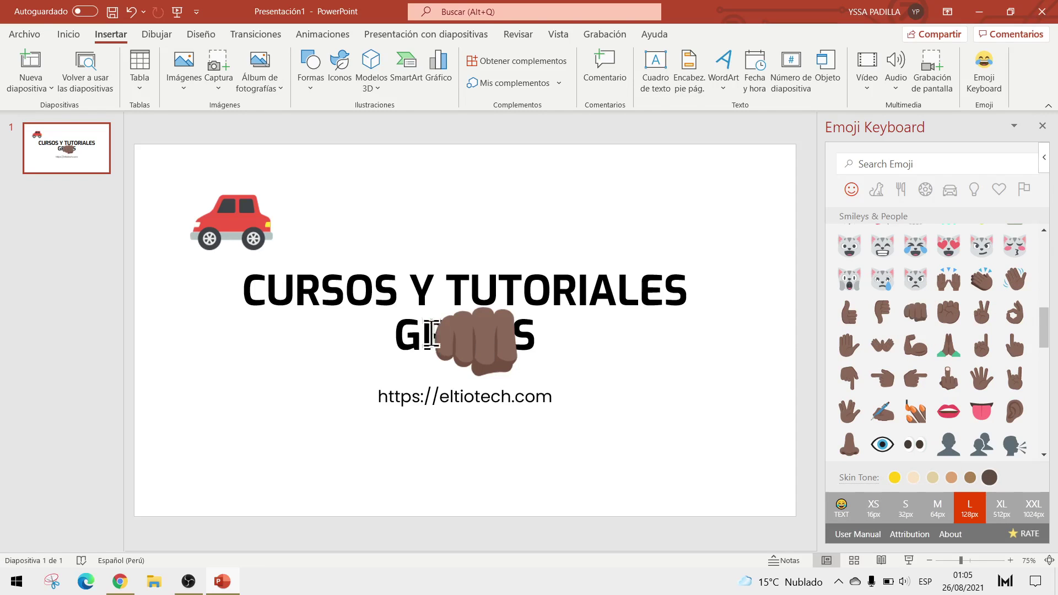
left_click_drag(481, 353, 244, 428)
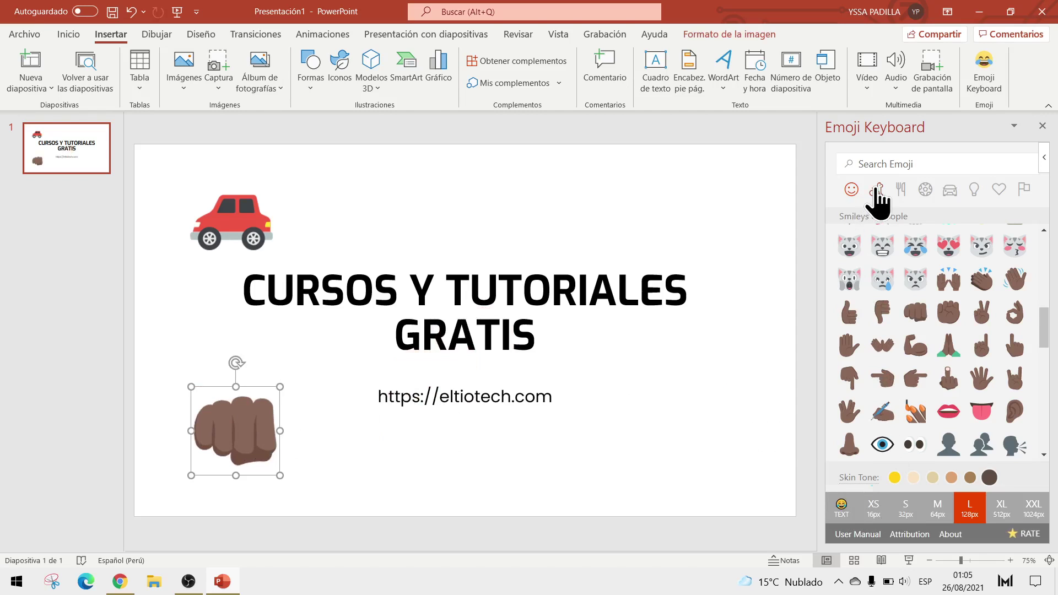
- Insert the penguin emoji from Animals & Nature and place it at the slide's upper right
left_click(876, 189)
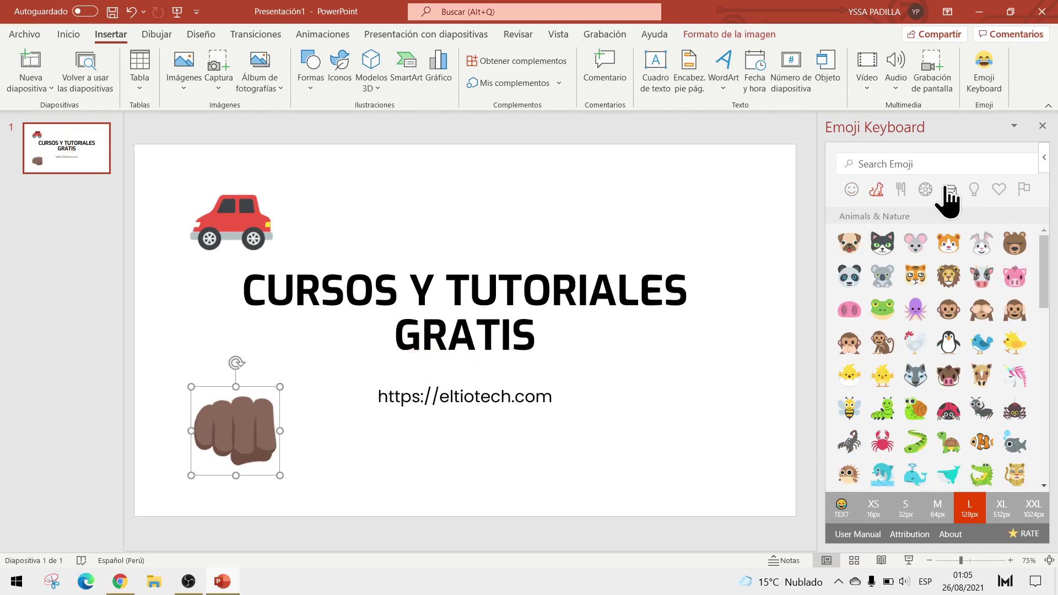
left_click(948, 343)
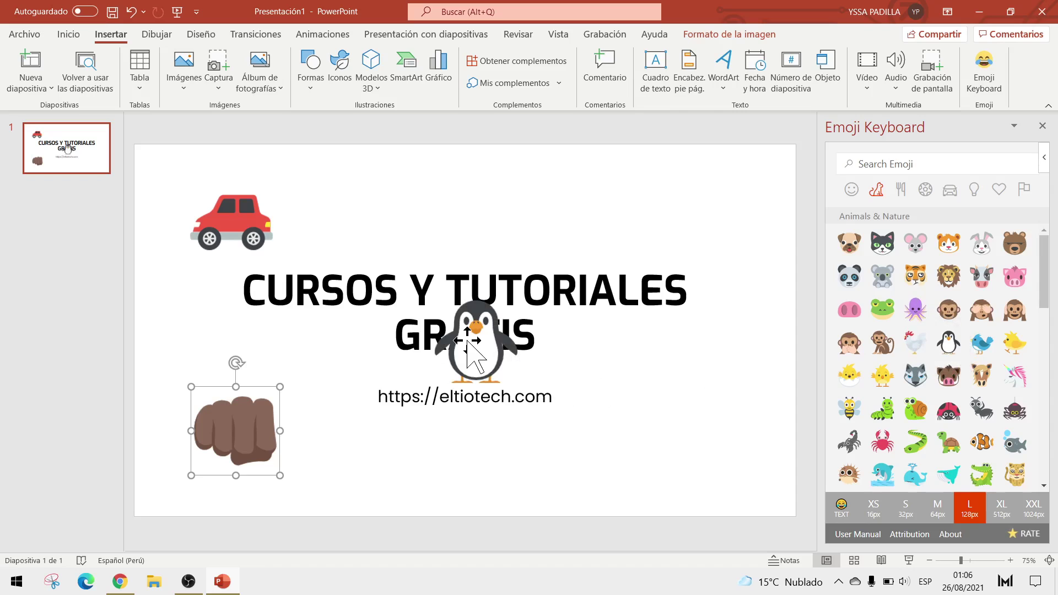
left_click_drag(467, 353, 711, 231)
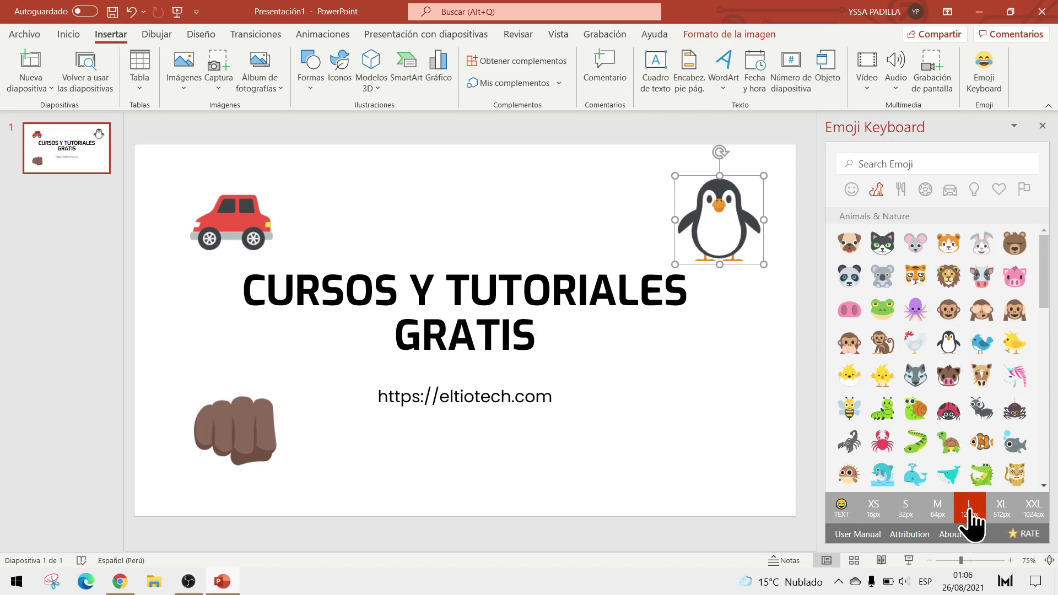
- Insert the ant emoji at XXL size and shrink it into the bottom-right corner
left_click(1031, 512)
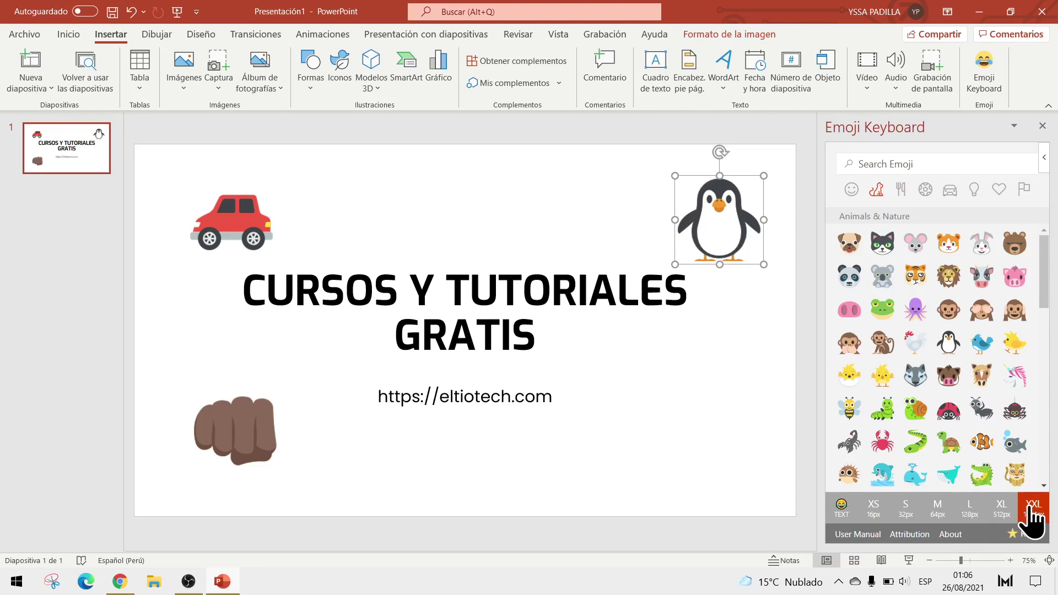
left_click(983, 409)
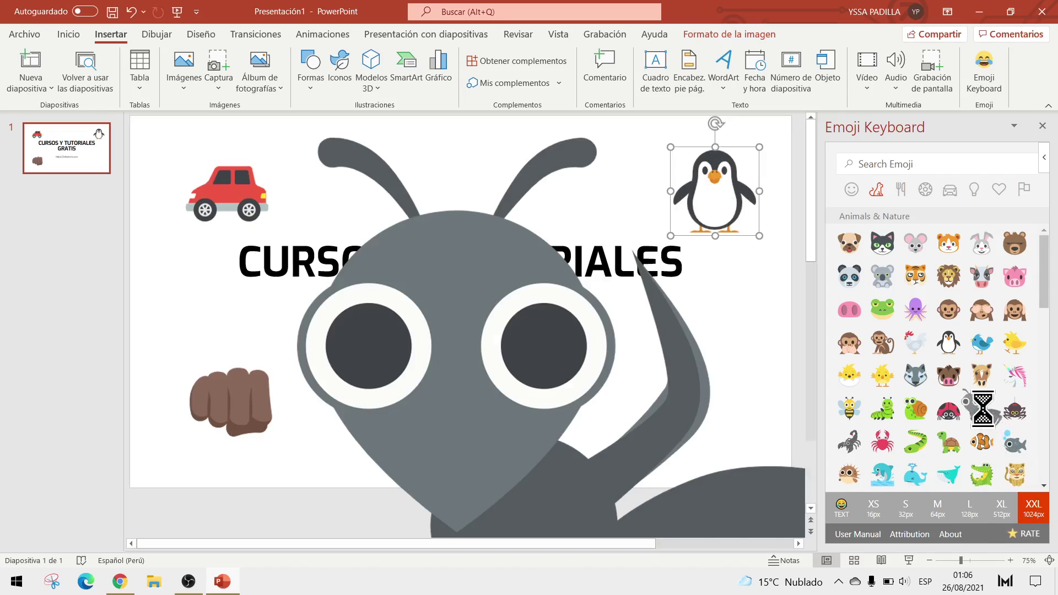
scroll(544, 317, "down", 2, "ctrl")
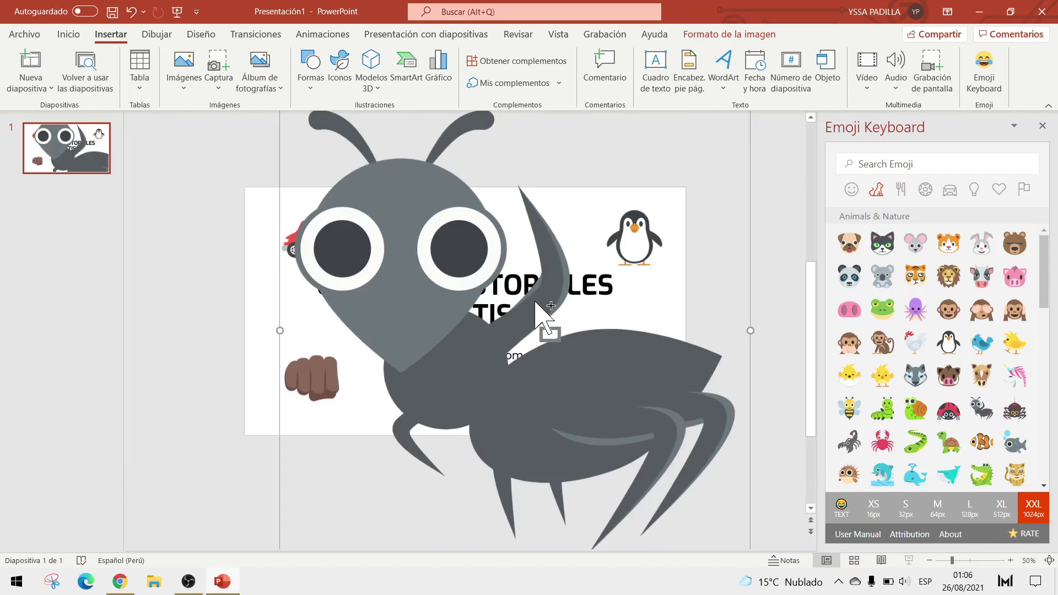
scroll(542, 317, "down", 2, "ctrl")
mouse_move(651, 185)
left_mouse_down()
mouse_move(489, 370)
mouse_move(410, 435)
mouse_move(568, 384)
mouse_move(570, 374)
left_mouse_up()
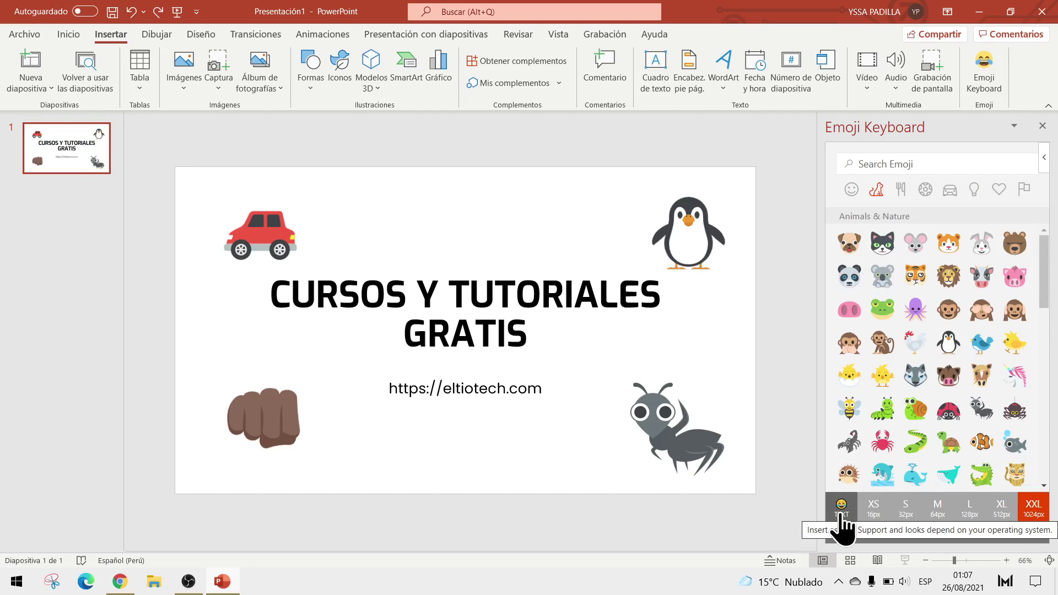
- Select the penguin and red car pictures to look at their picture formatting options
left_click(667, 227)
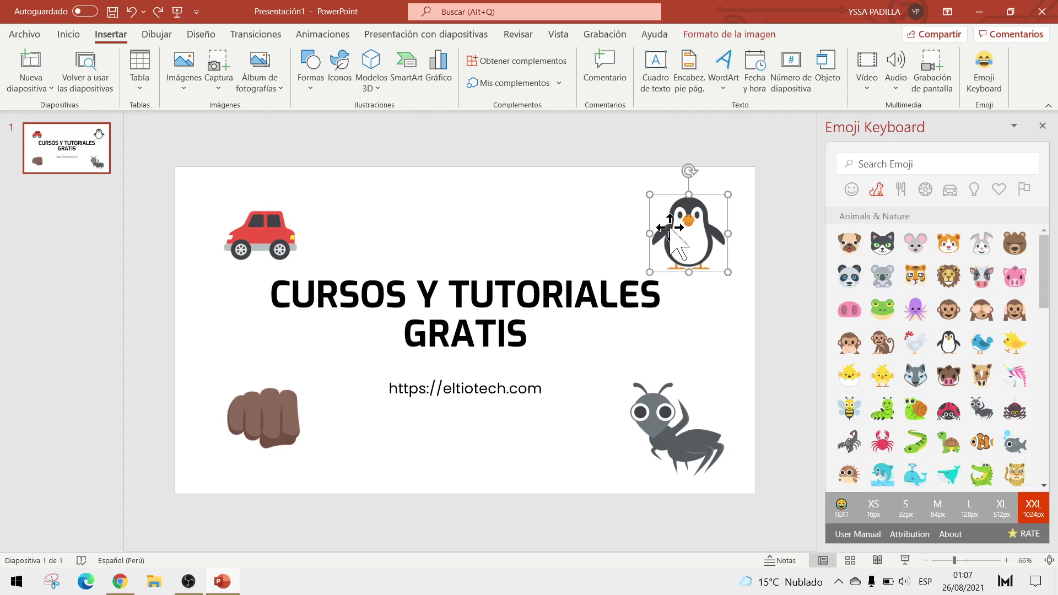
left_click(725, 34)
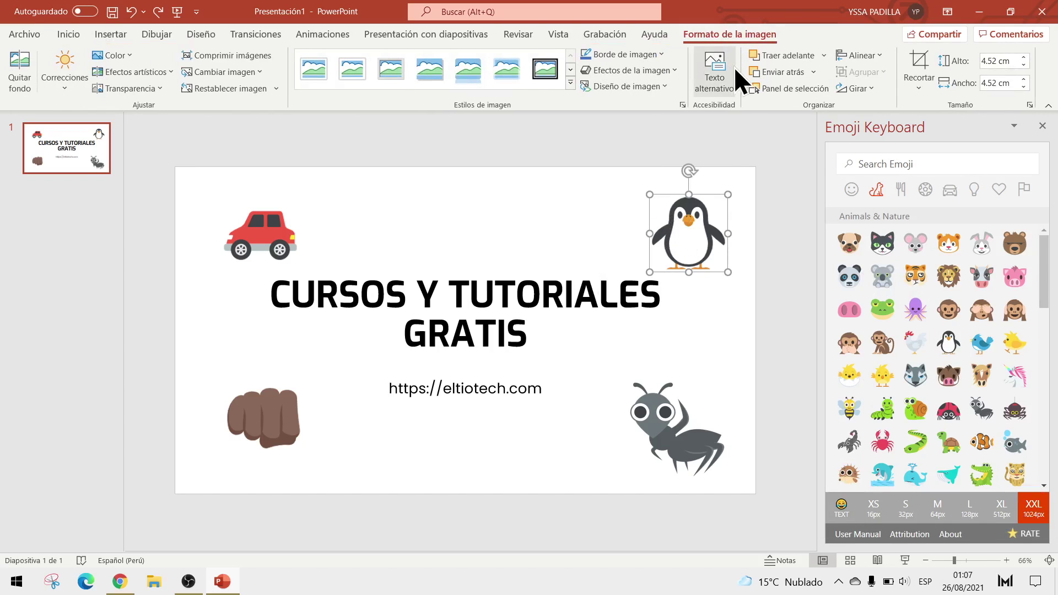
left_click(279, 248)
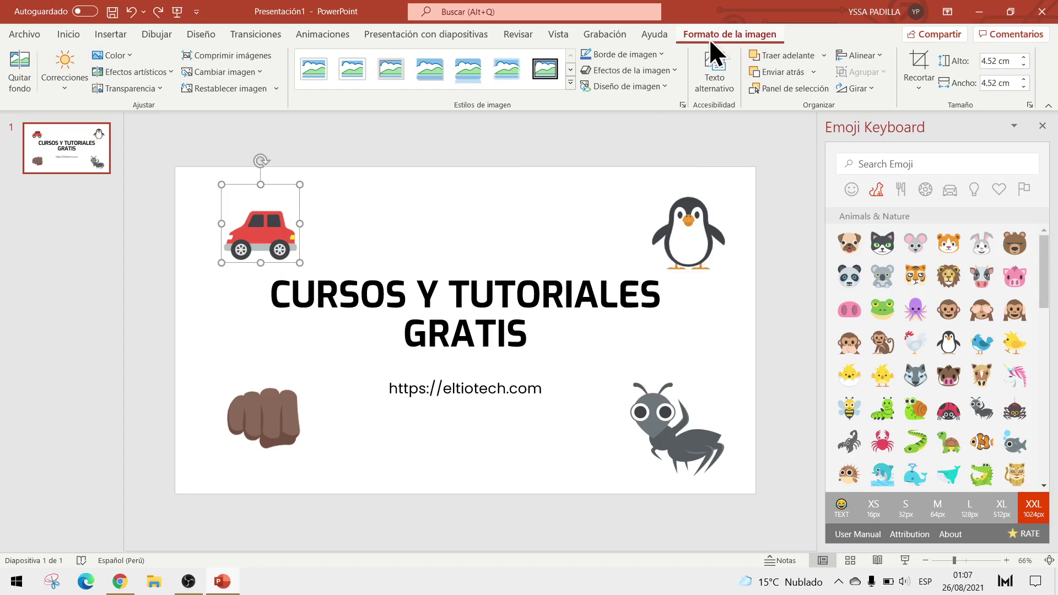
left_click(613, 169)
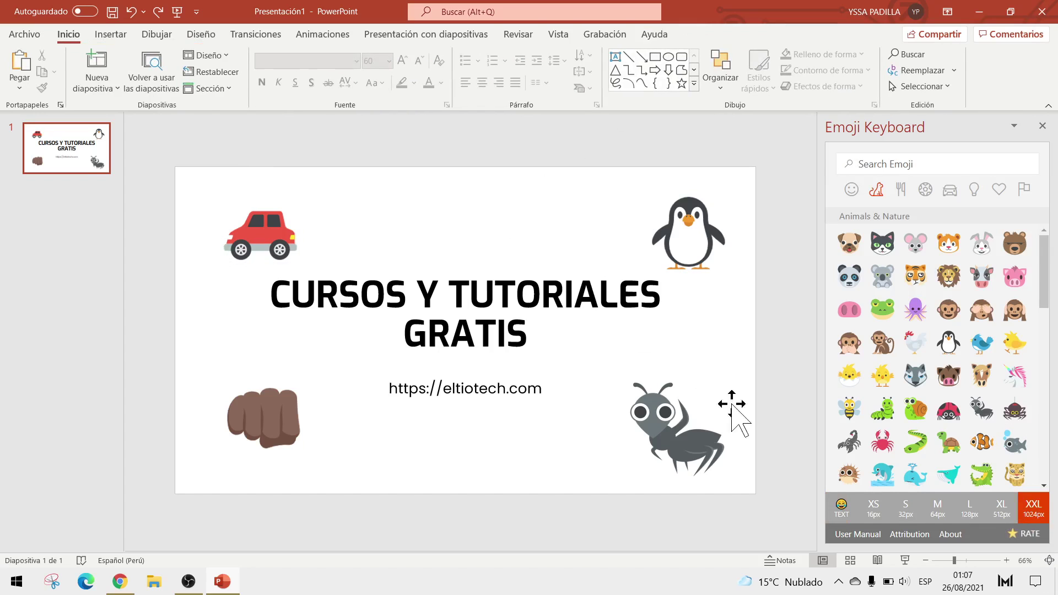
- Insert a text-sized frog emoji at the top and type 'Este es un sapito' before it
left_click(840, 506)
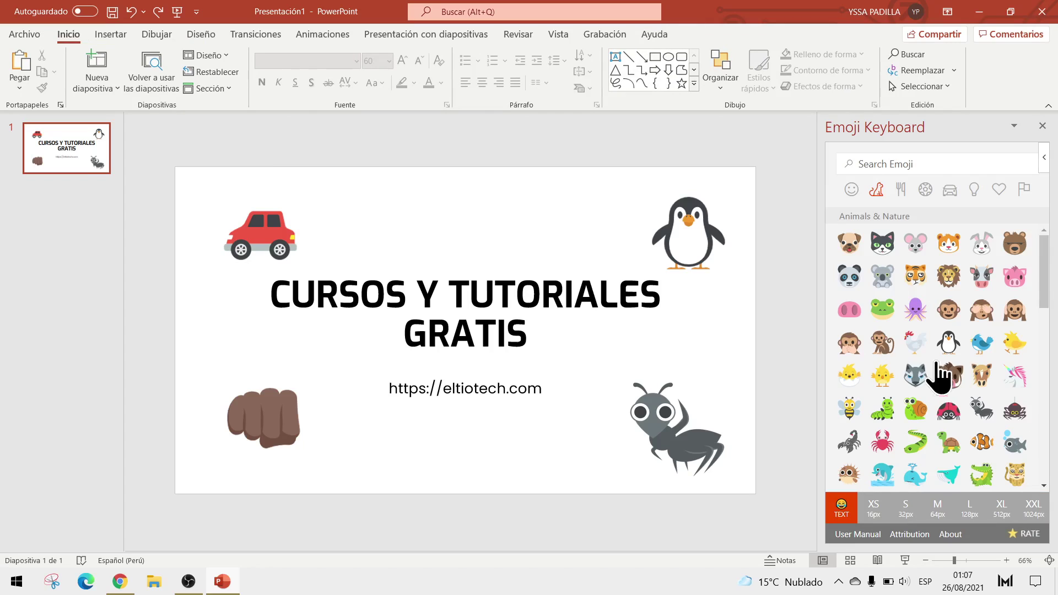
left_click(882, 309)
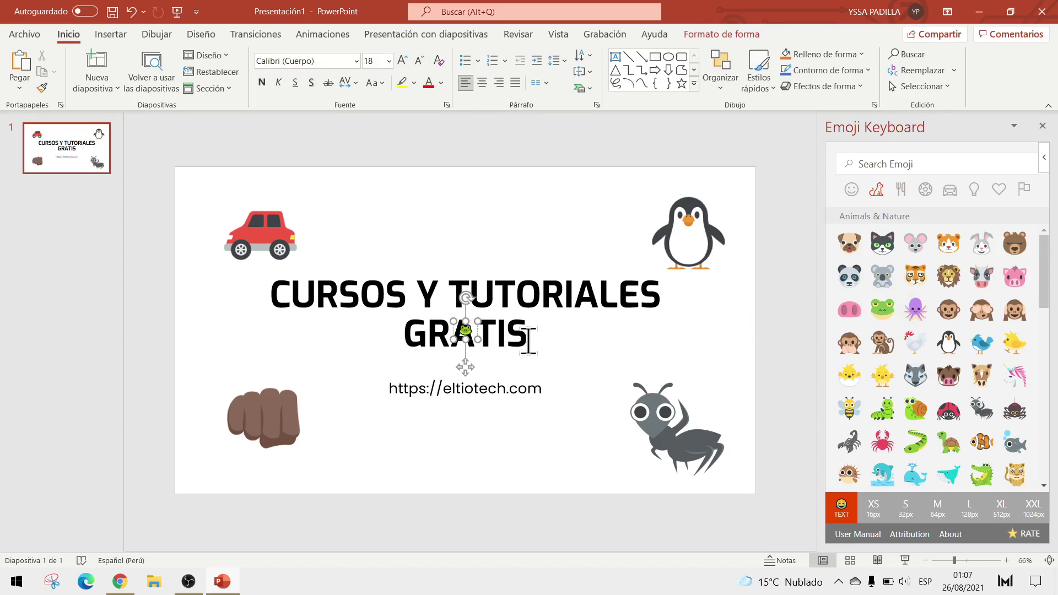
left_click_drag(463, 368, 446, 270)
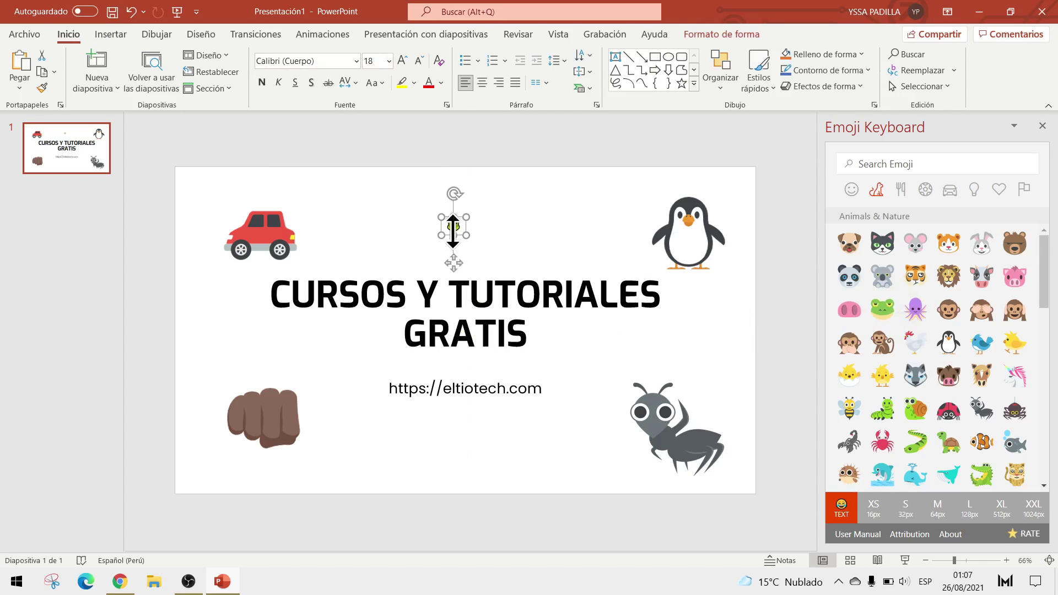
left_click(452, 226)
type("ste ")
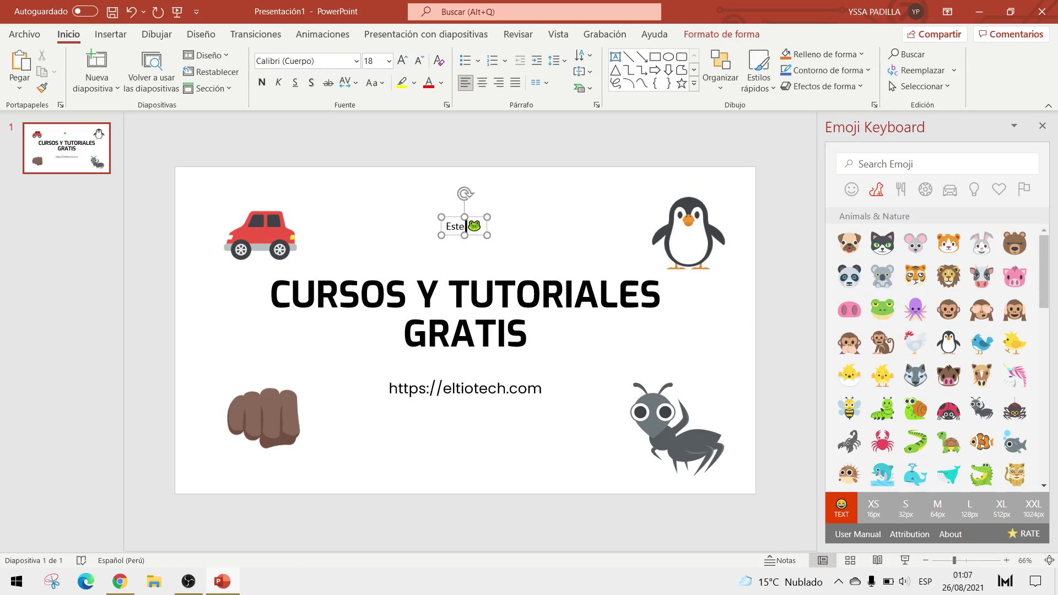
type("es un sapito")
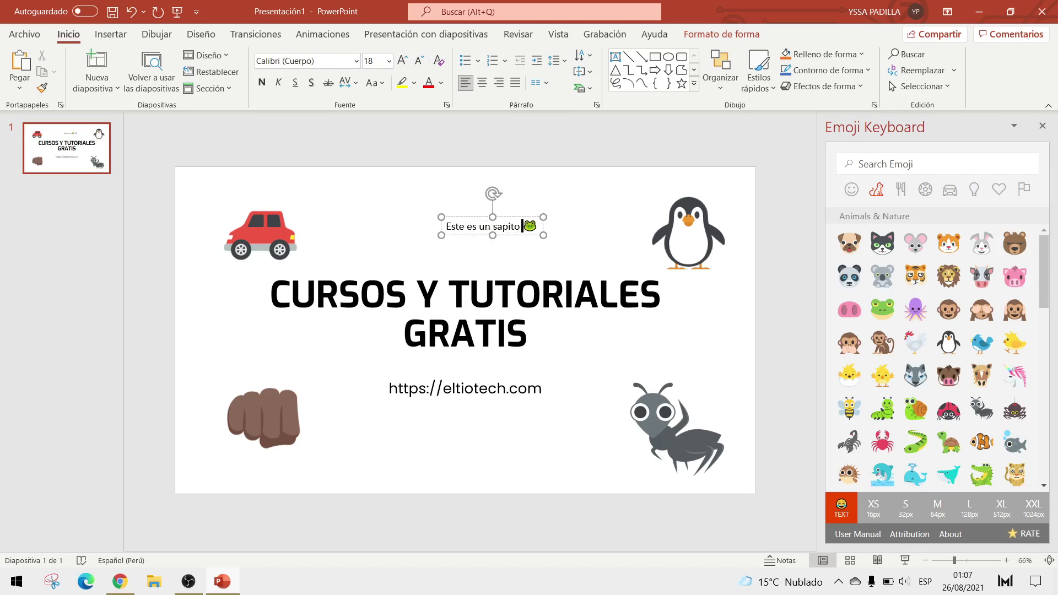
left_click_drag(522, 228, 535, 227)
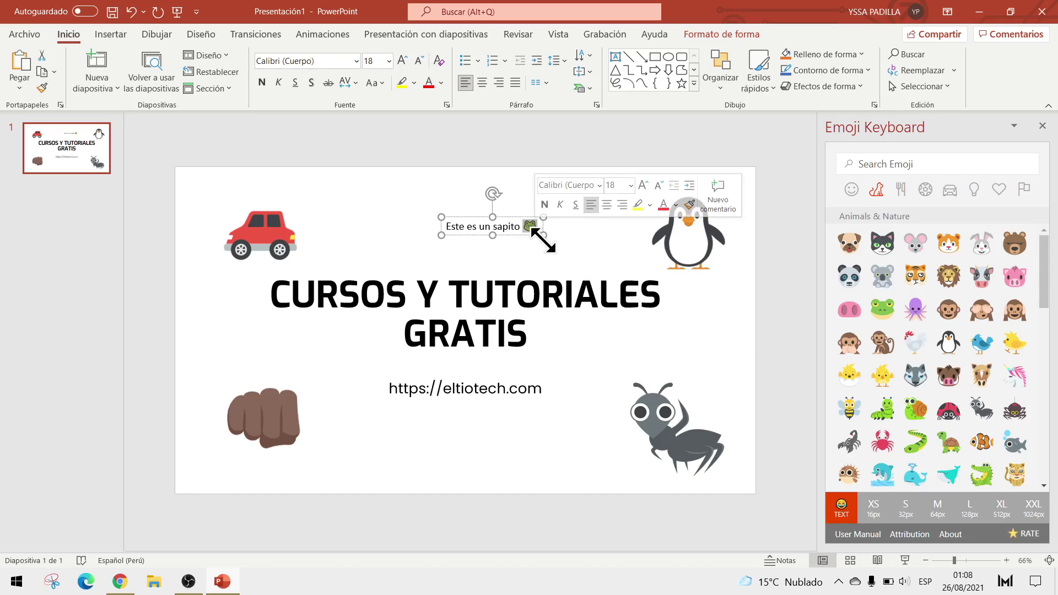
left_click(542, 240)
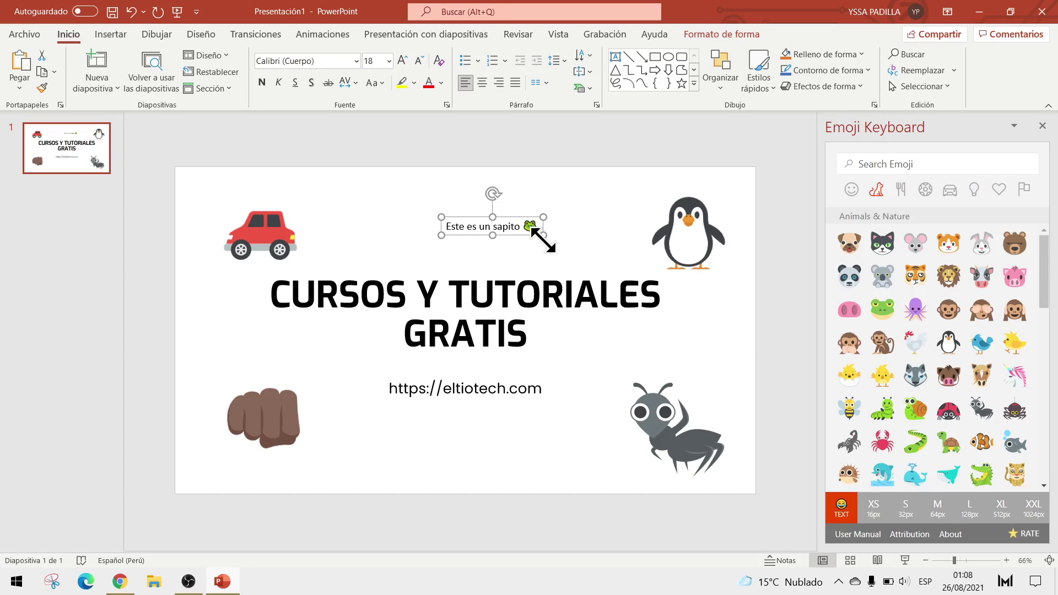
scroll(543, 241, "up", 5, "ctrl")
scroll(542, 237, "up", 5, "ctrl")
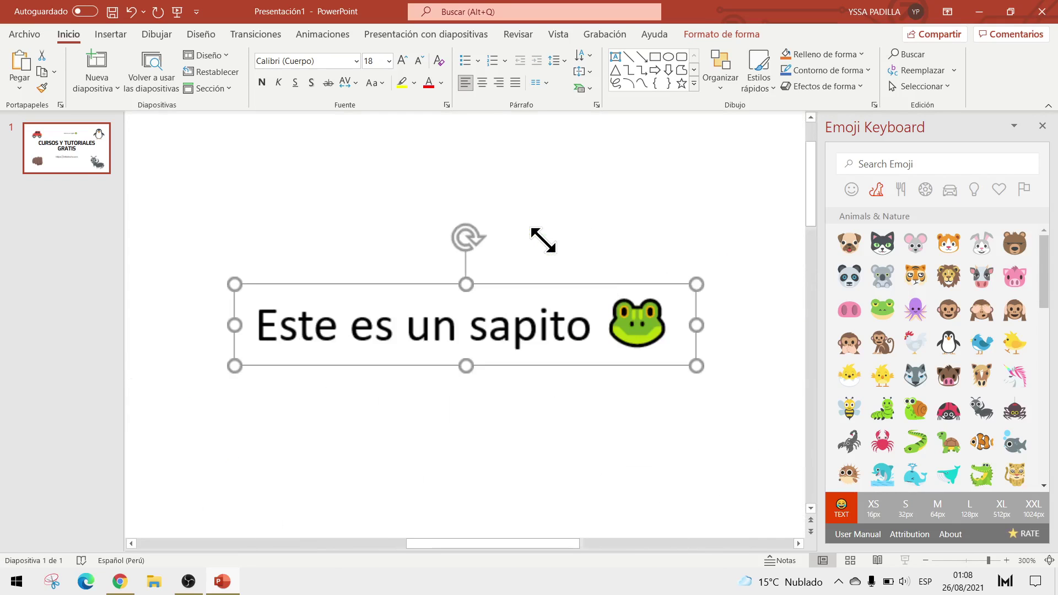
double_click(627, 321)
left_click(716, 300)
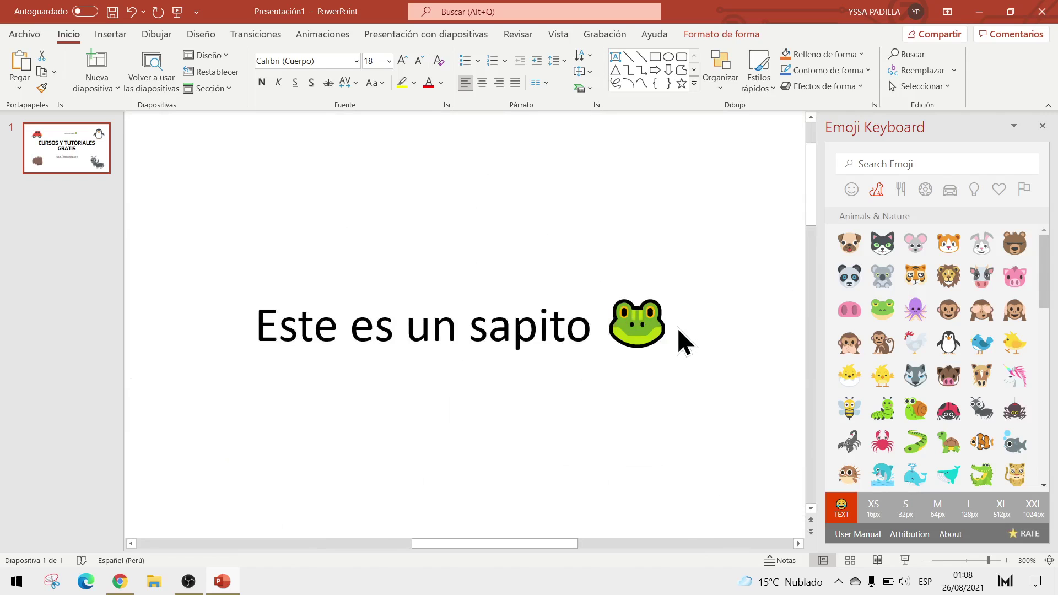
- Insert the sunglasses smiley from Smileys & People and place it below GRATIS
left_click(851, 189)
left_click(913, 379)
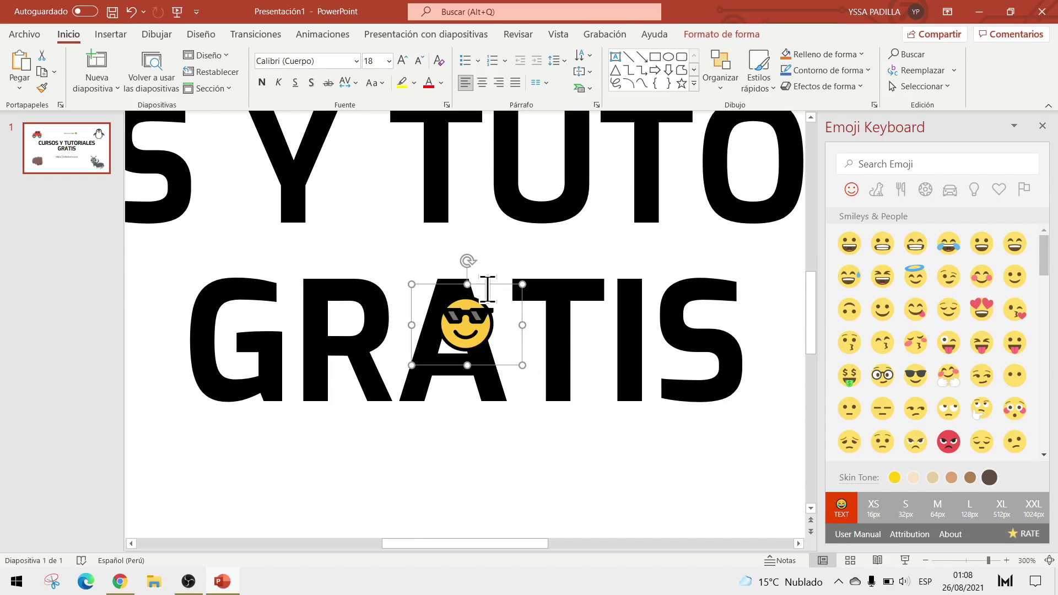
left_click_drag(477, 284, 480, 443)
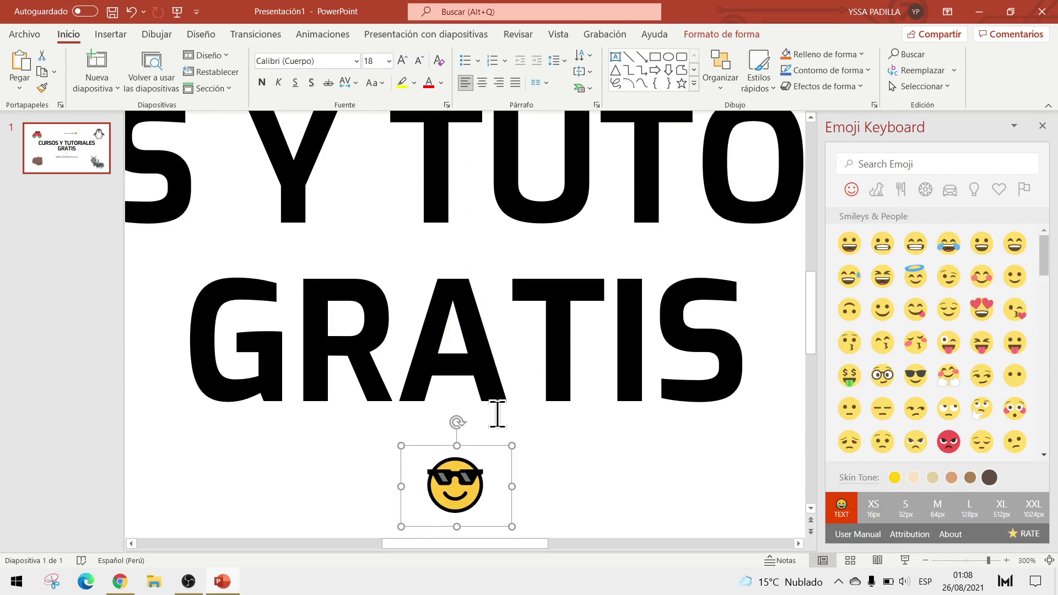
scroll(496, 413, "down", 5)
scroll(496, 413, "down", 5)
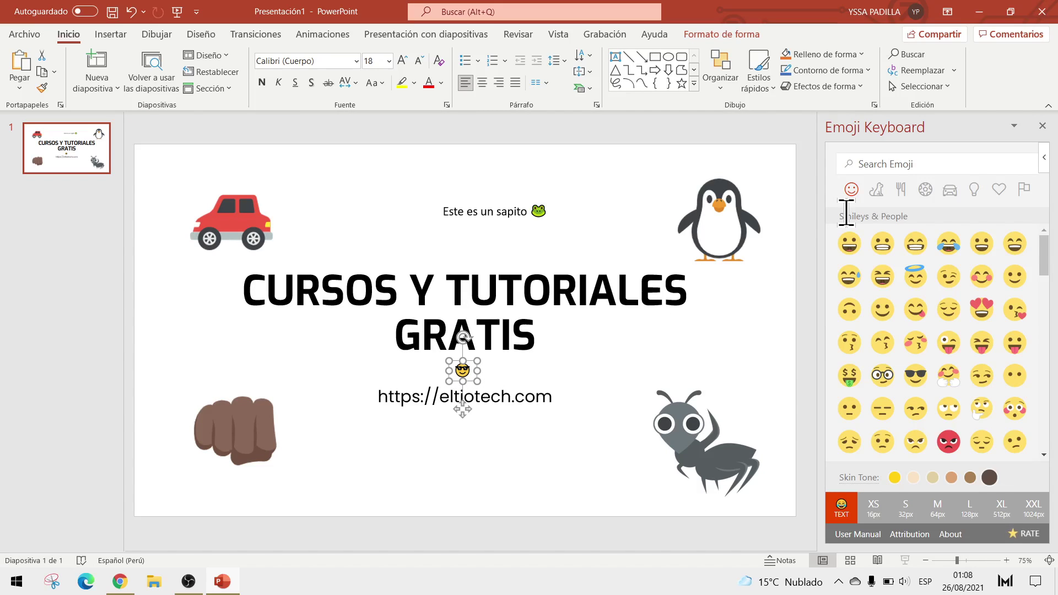
- Search the add-in store for 'QR4Office', add it and accept its license terms
left_click(125, 40)
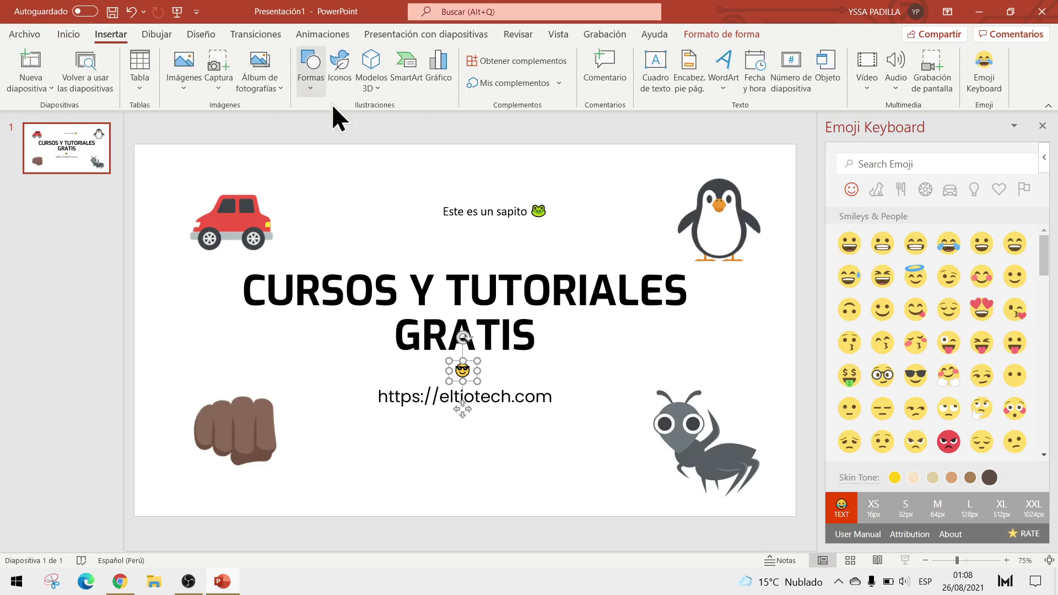
left_click(515, 69)
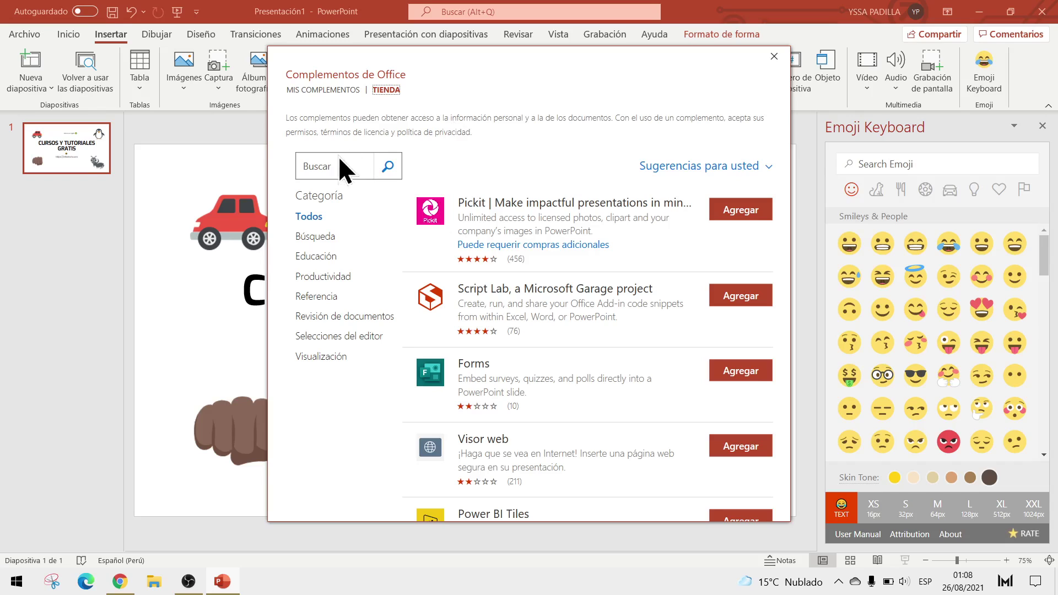
left_click(330, 165)
type("QR4")
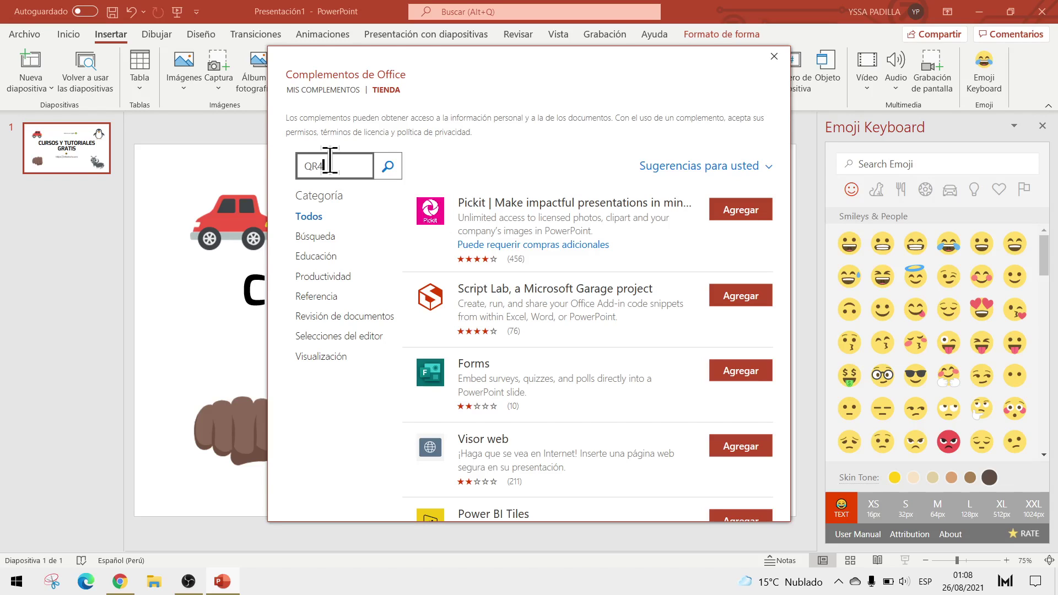
type("Office")
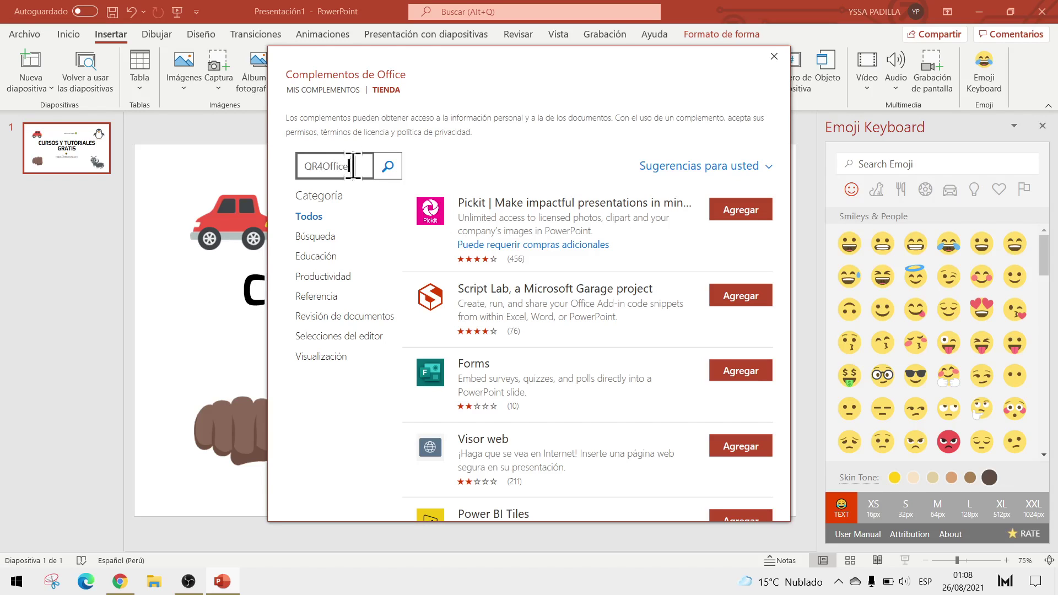
left_click_drag(353, 165, 303, 170)
left_click(370, 166)
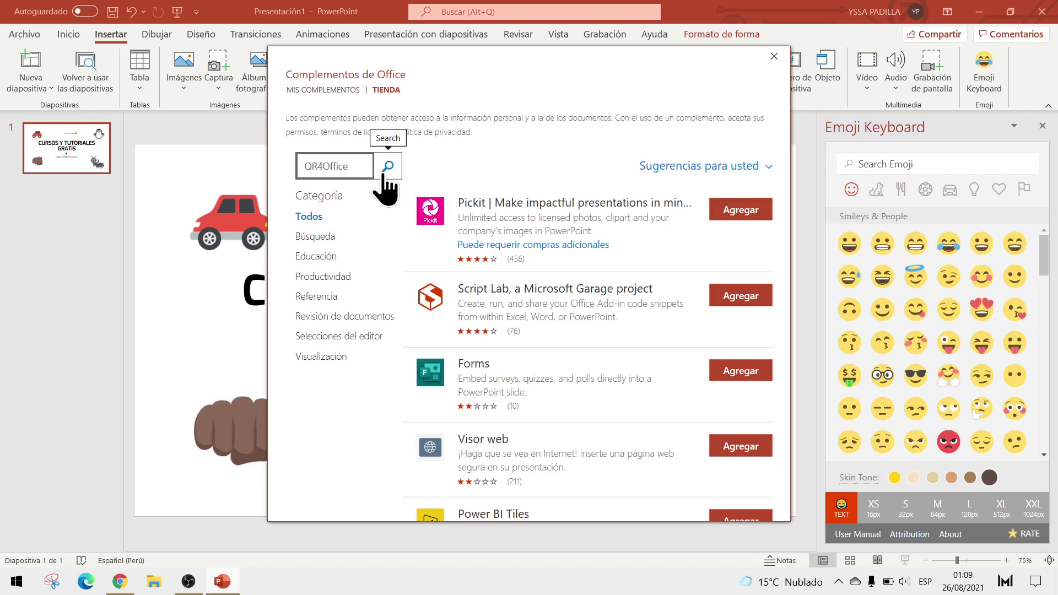
left_click(386, 170)
left_click(386, 170)
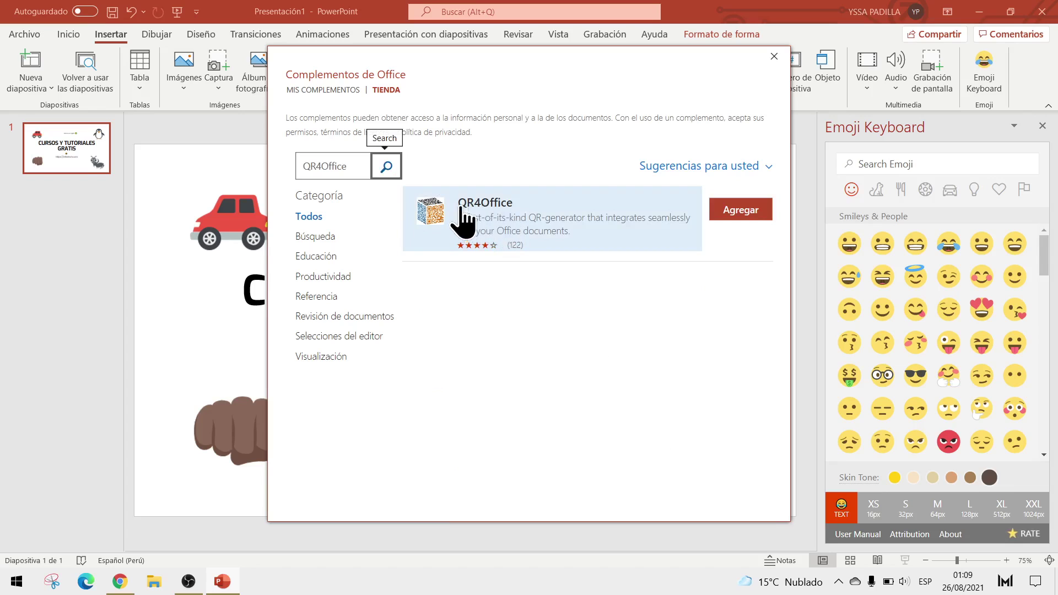
left_click(729, 213)
left_click(664, 296)
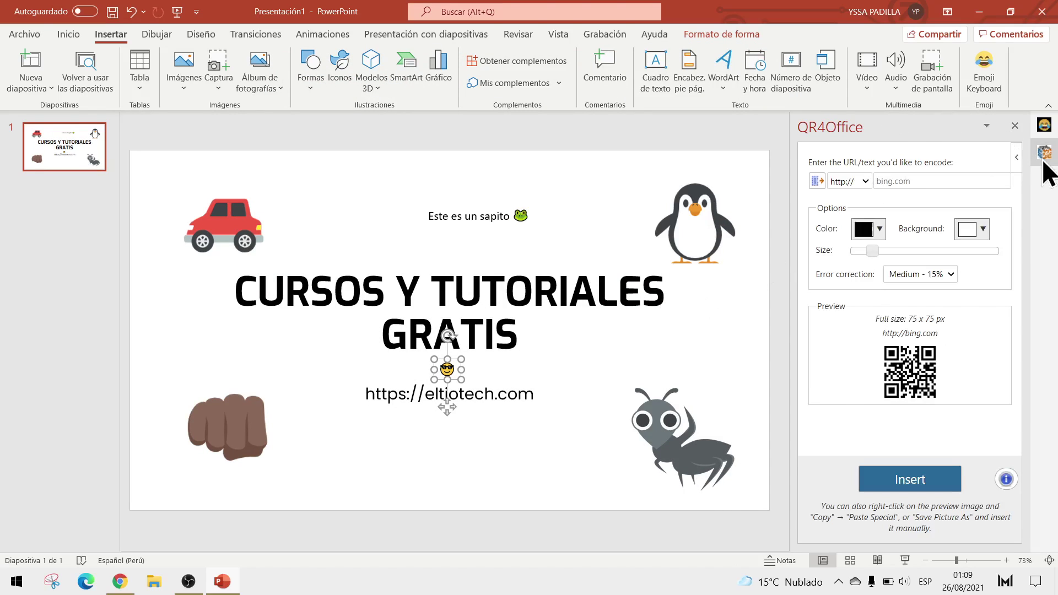
left_click(1045, 130)
left_click(1046, 154)
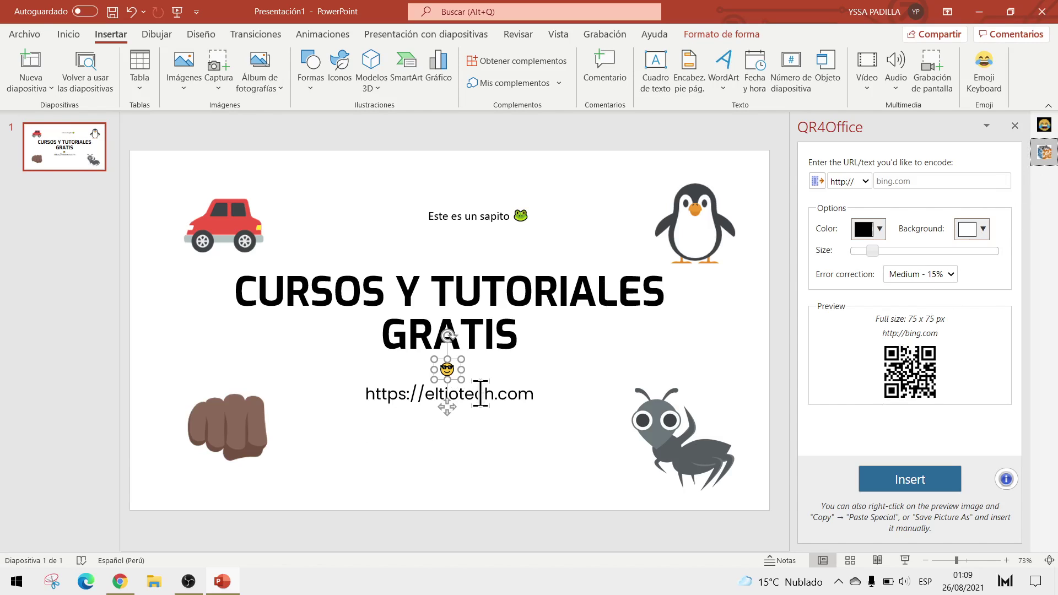
left_click(484, 393)
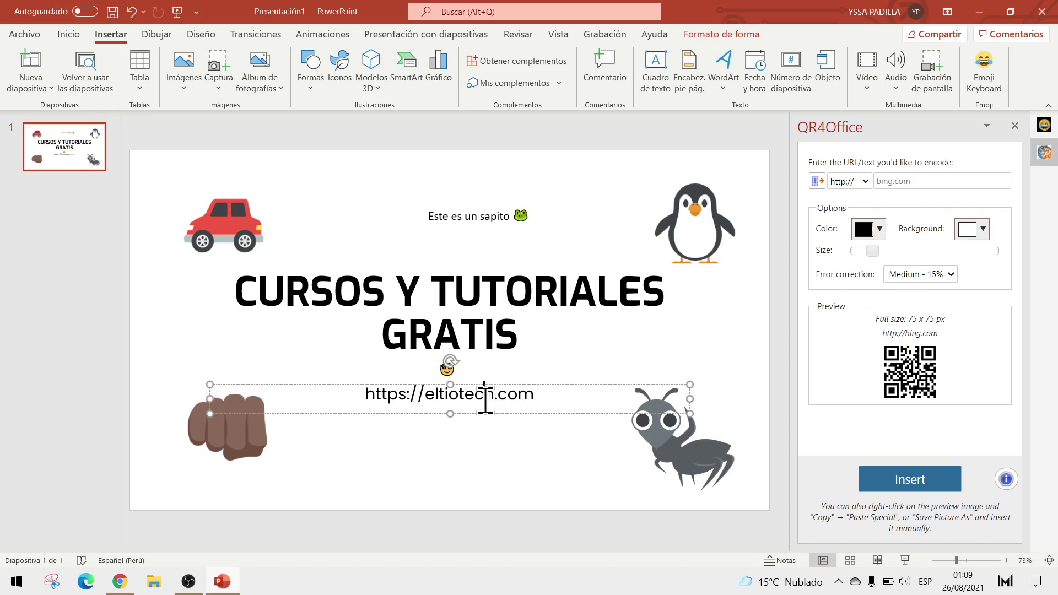
left_click_drag(361, 394, 554, 395)
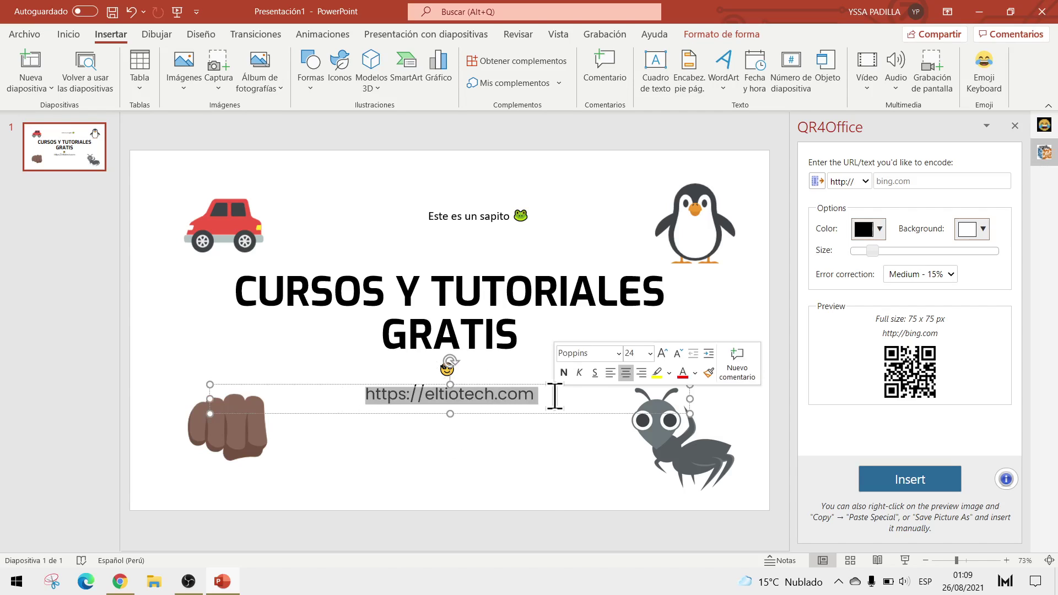
key("ctrl+c")
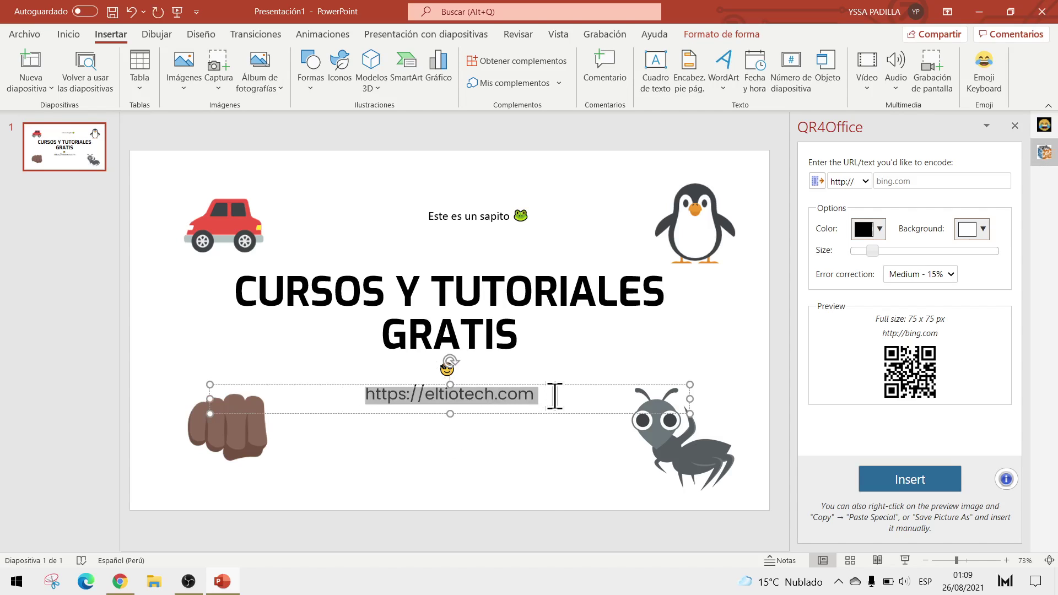
left_click(904, 179)
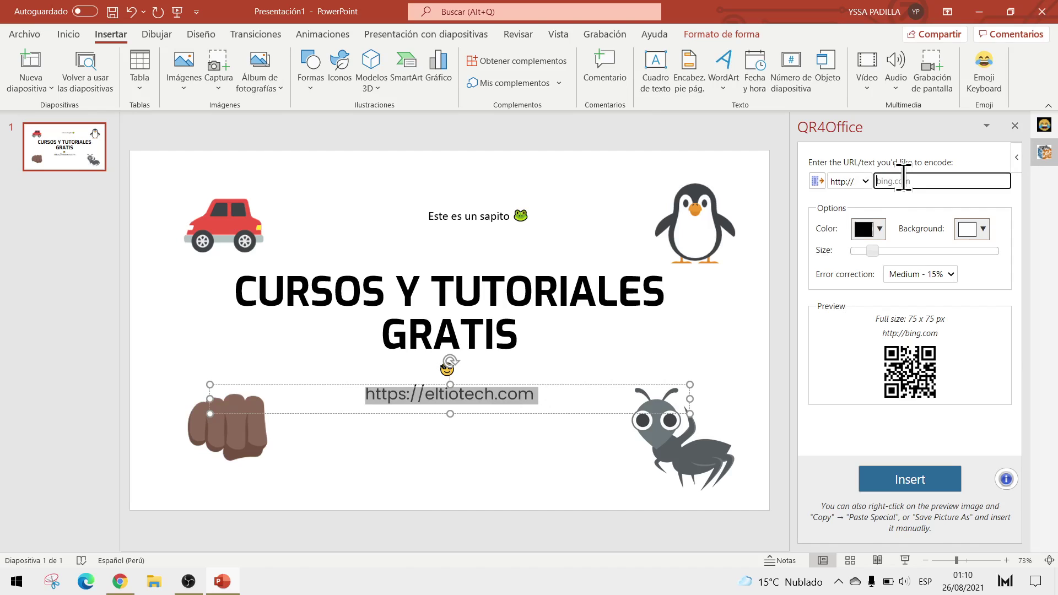
key("ctrl+v")
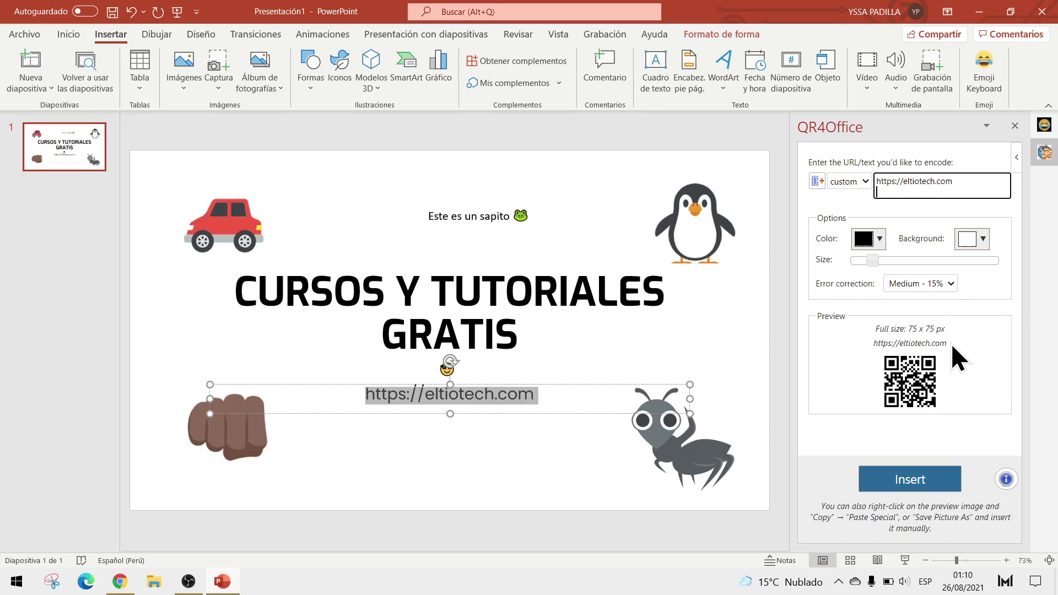
left_click(875, 242)
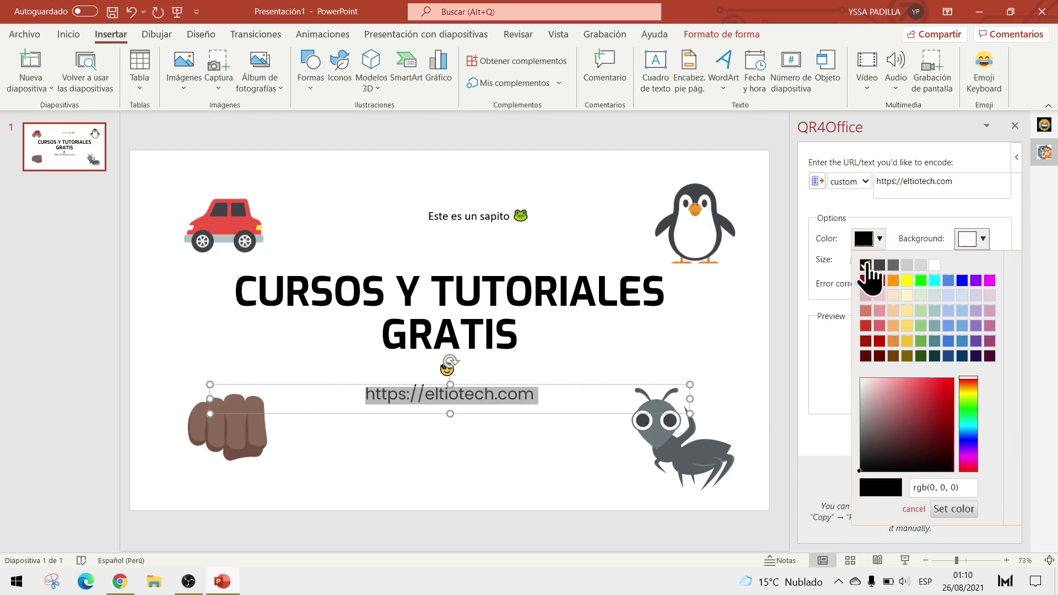
left_click(897, 223)
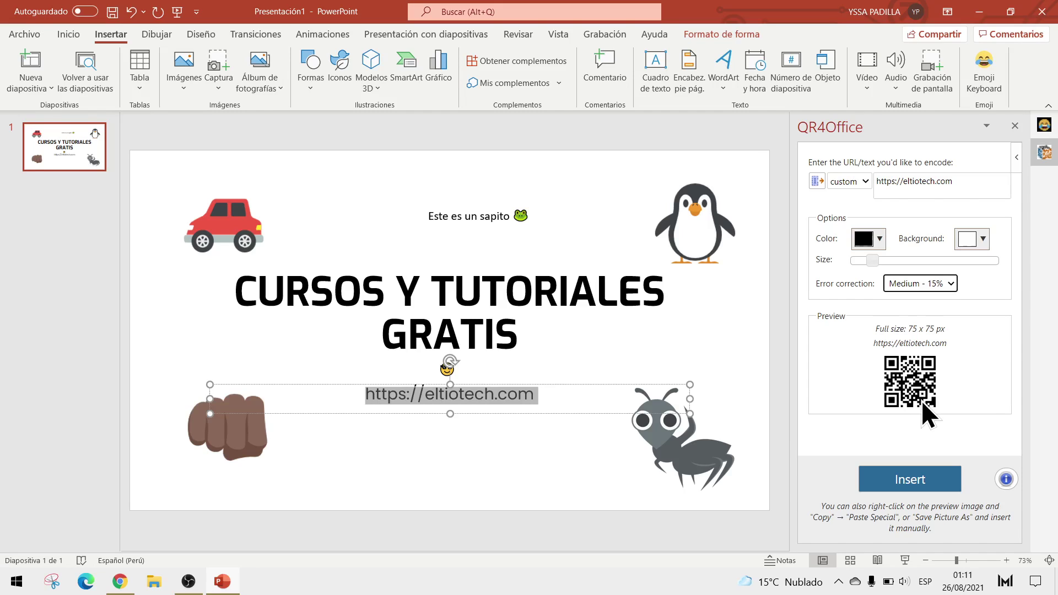
- Insert the QR code at the bottom centre under the emoji and move the web address to the top
left_click(911, 471)
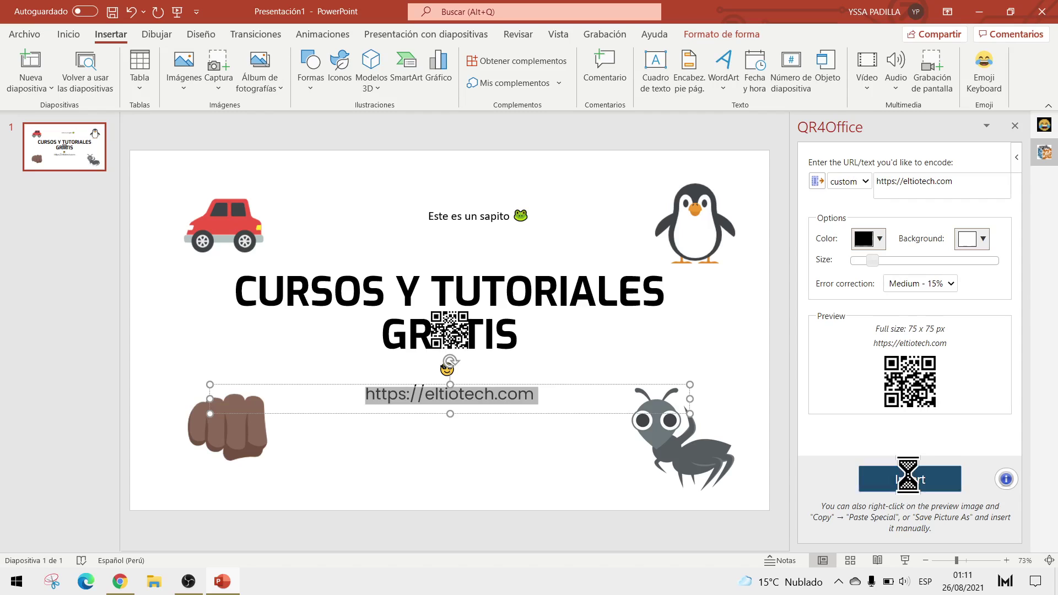
mouse_move(441, 322)
left_mouse_down()
mouse_move(669, 336)
mouse_move(749, 271)
mouse_move(469, 450)
left_mouse_up()
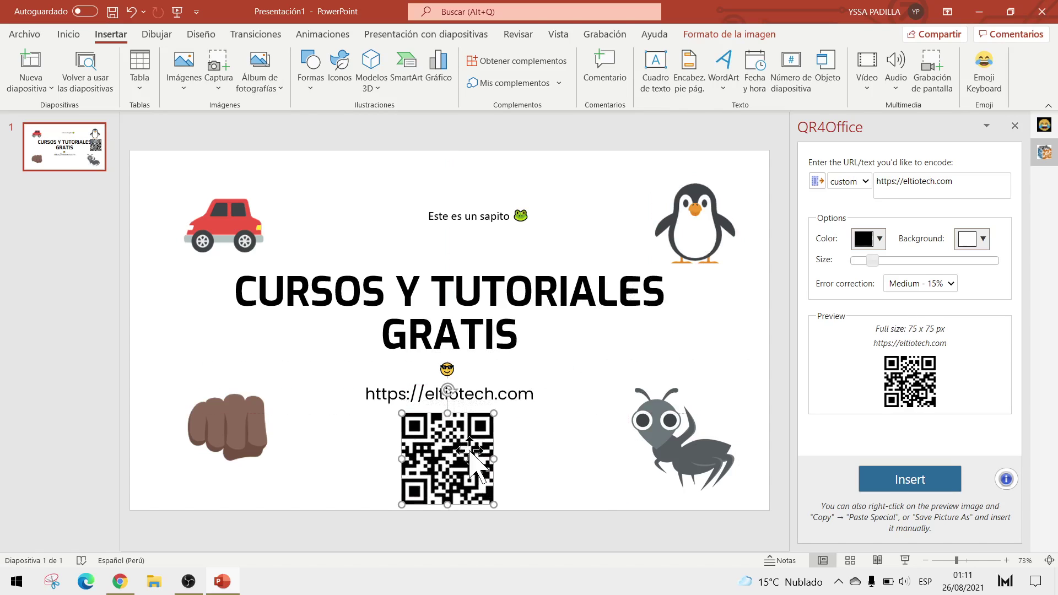
left_click(531, 471)
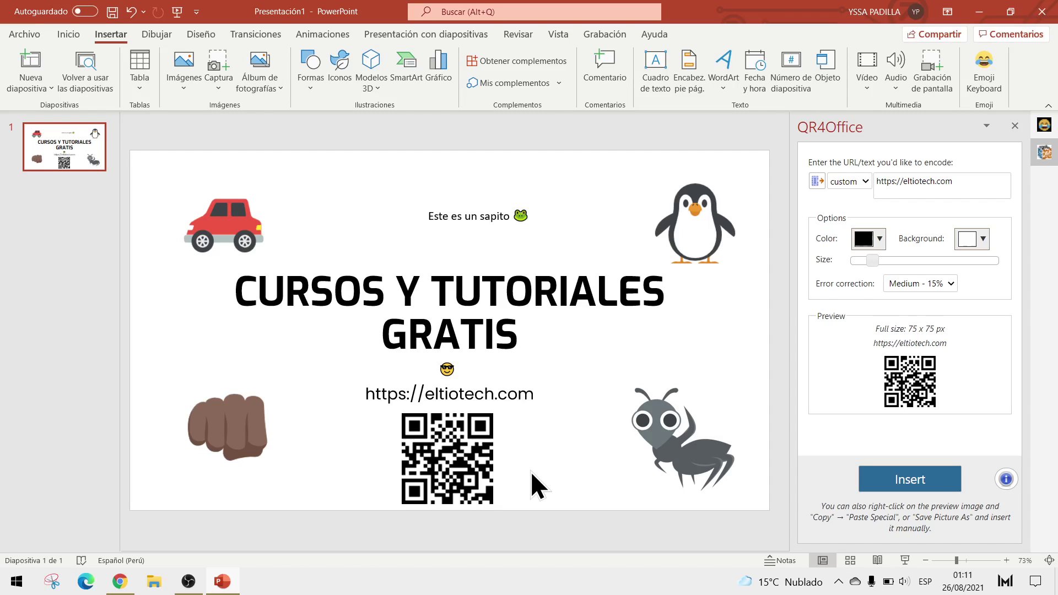
mouse_move(509, 386)
left_mouse_down()
mouse_move(493, 385)
mouse_move(497, 168)
left_mouse_up()
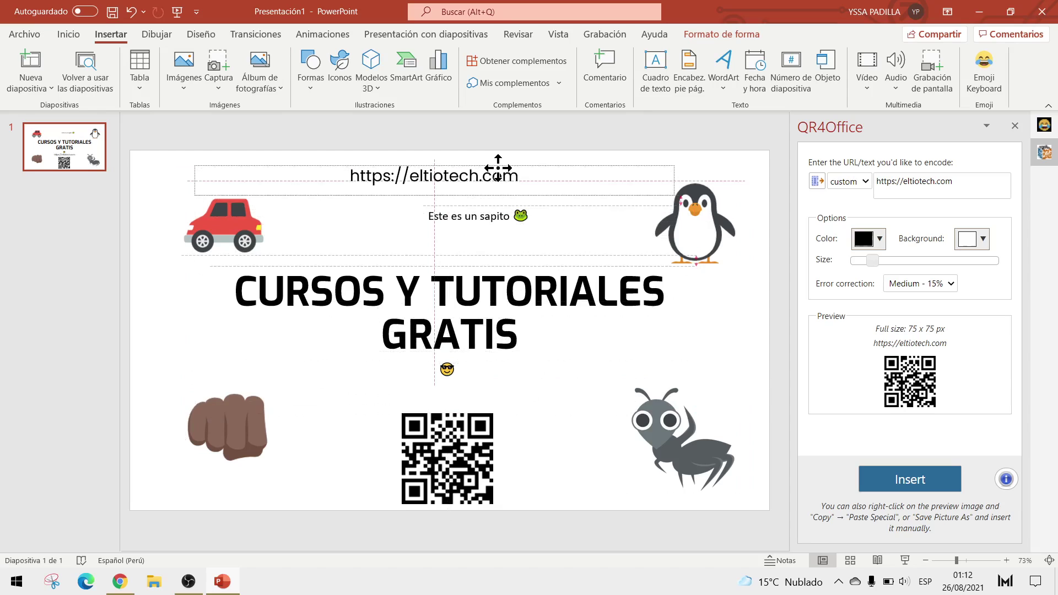
left_click_drag(468, 471, 461, 452)
left_click(536, 442)
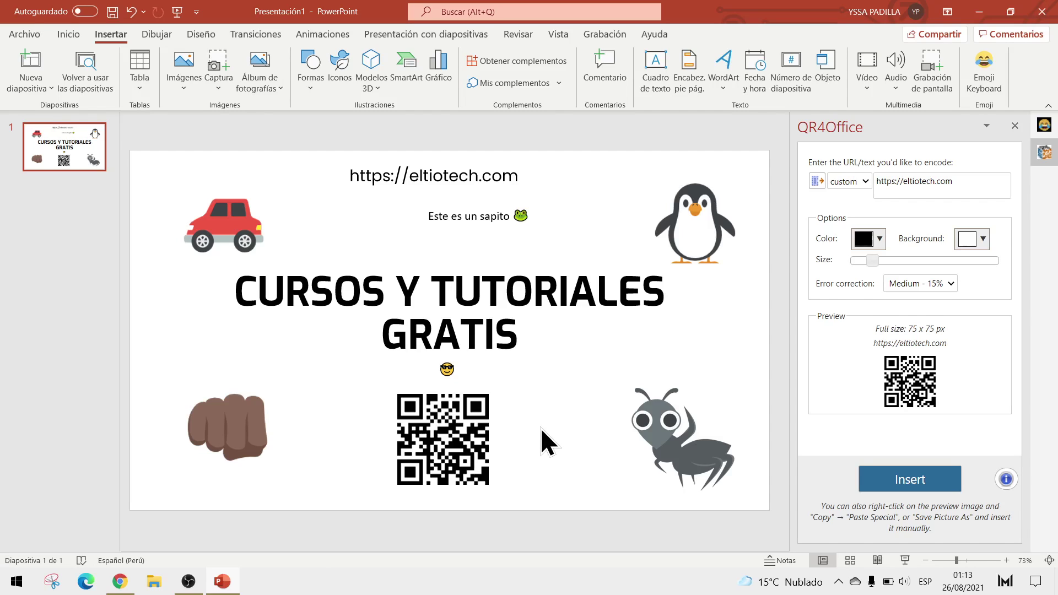
left_click(537, 68)
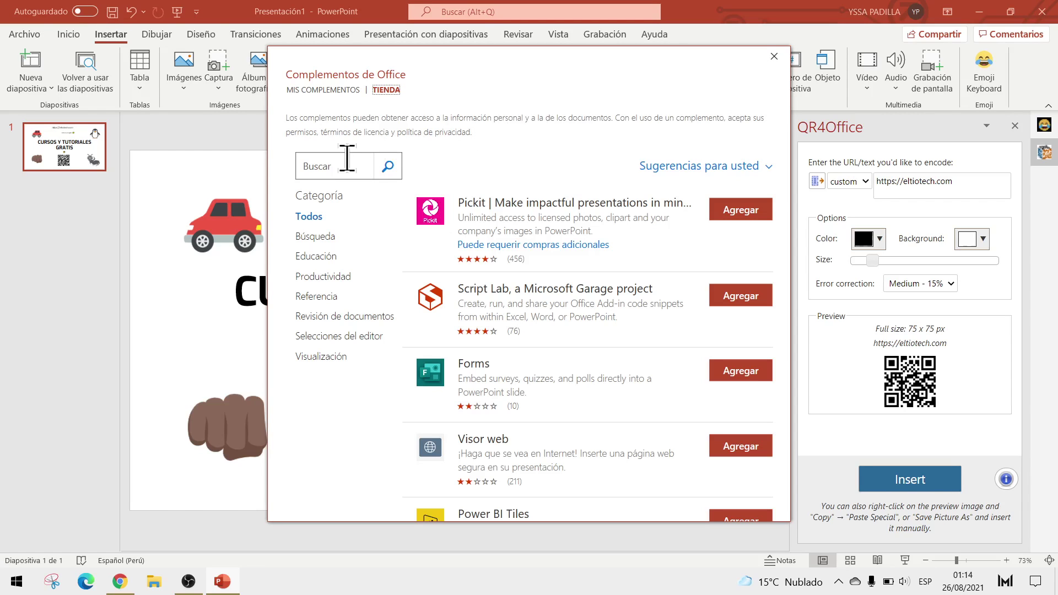
- Search 'pixton comic', add Pixton Comic Characters accepting its terms, and dismiss the intro tip
left_click(347, 159)
type("pixton ")
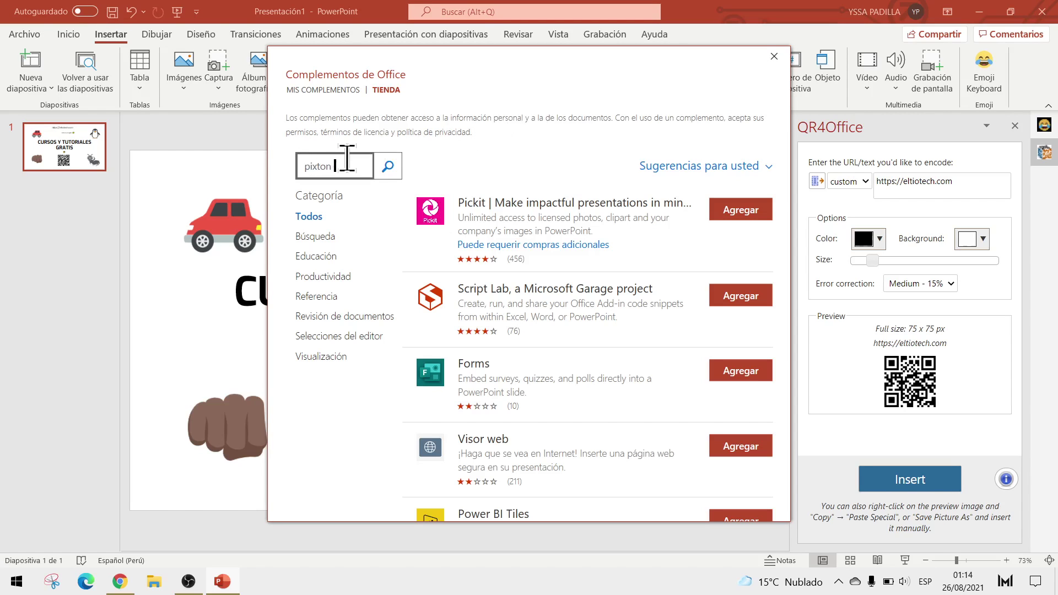
type("comic")
key("Return")
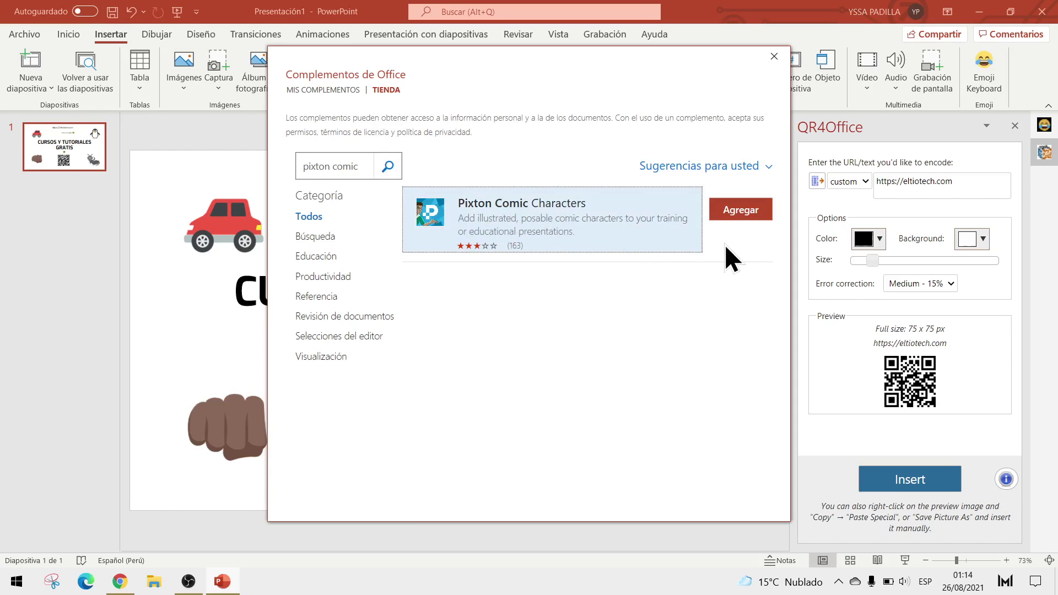
left_click(740, 212)
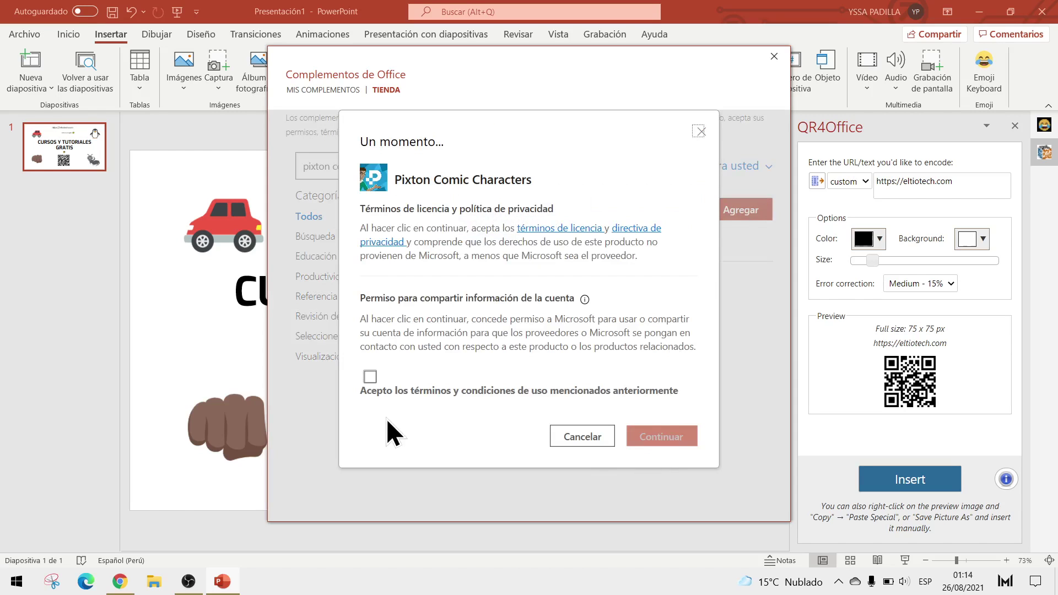
left_click(369, 378)
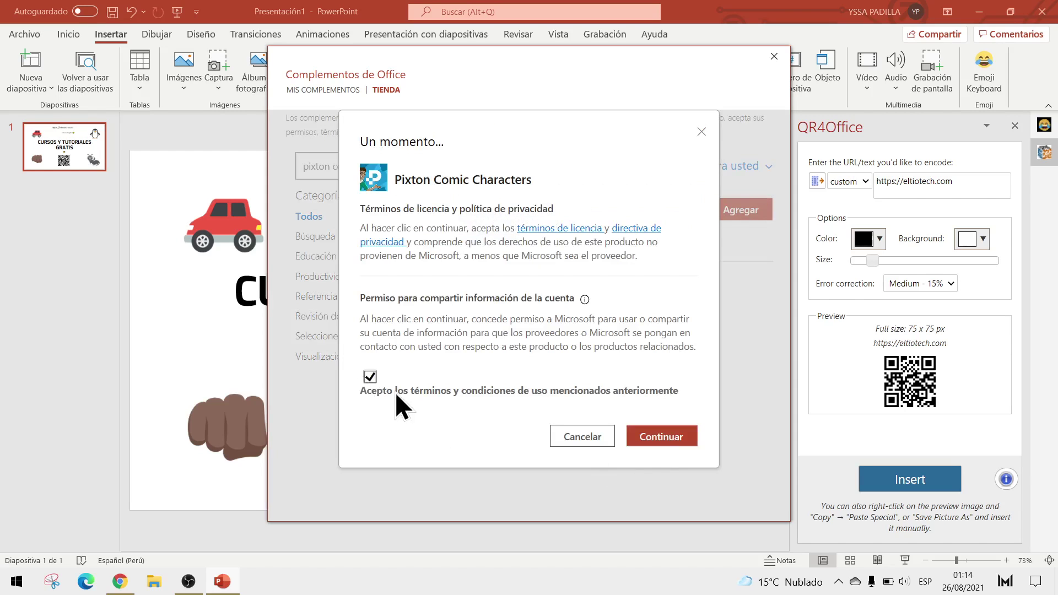
left_click(683, 427)
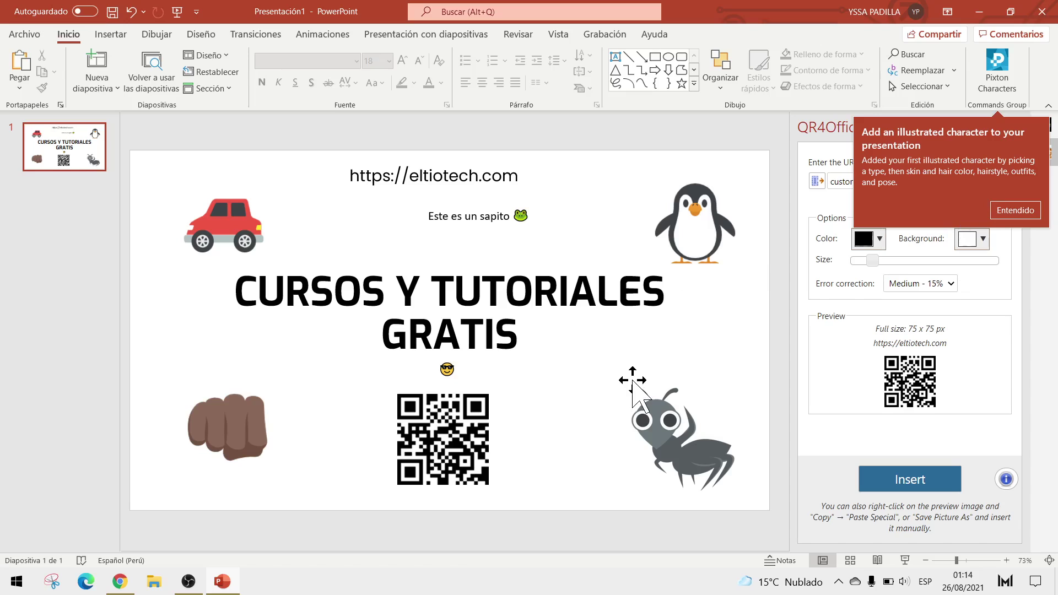
left_click(1026, 208)
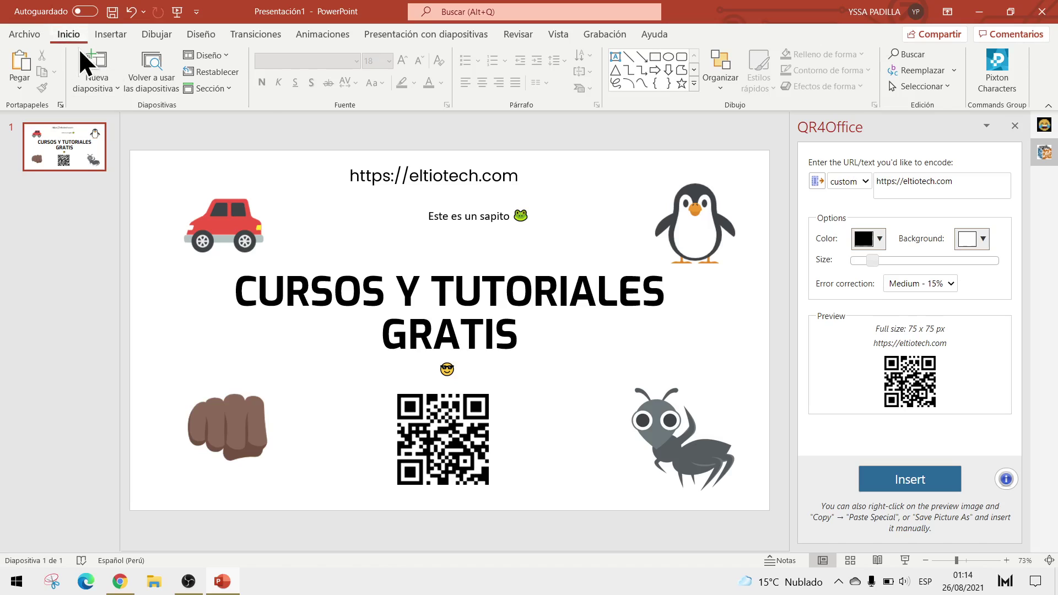
- Open the Pixton Comic Characters pane and start a new male character
left_click(1012, 82)
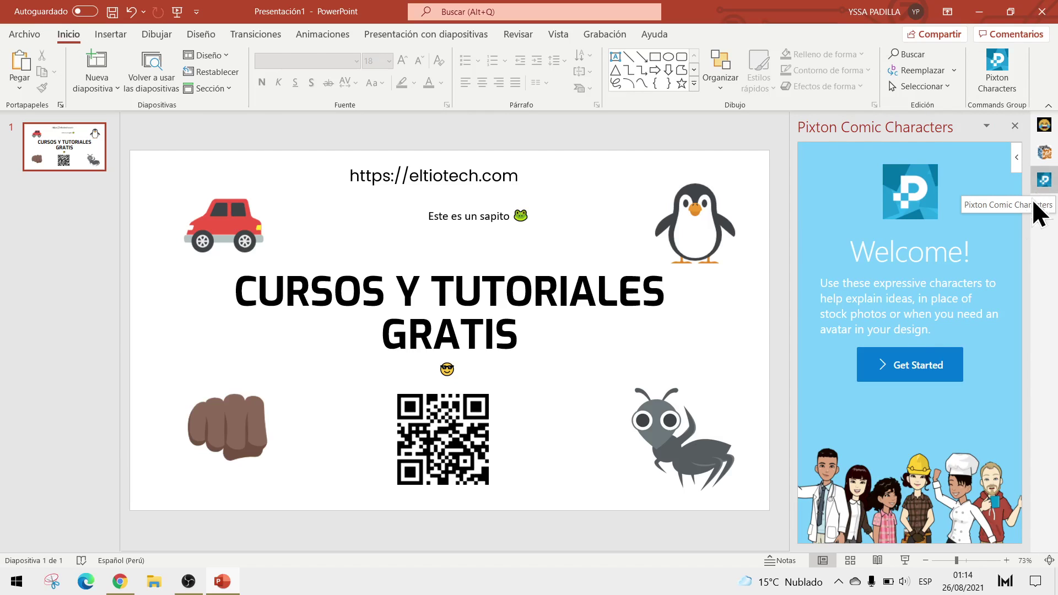
left_click(919, 371)
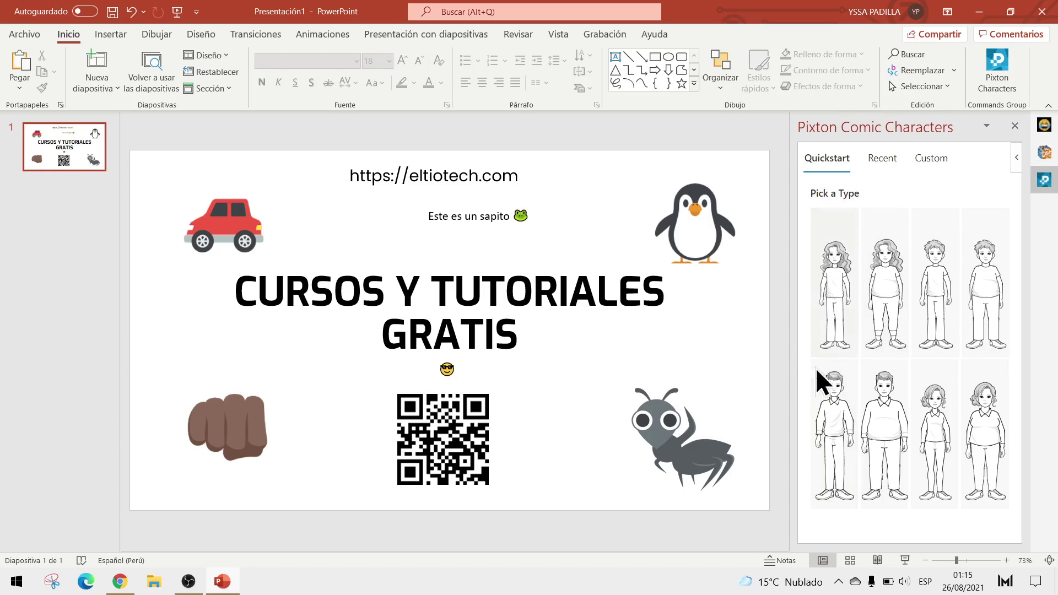
left_click(831, 426)
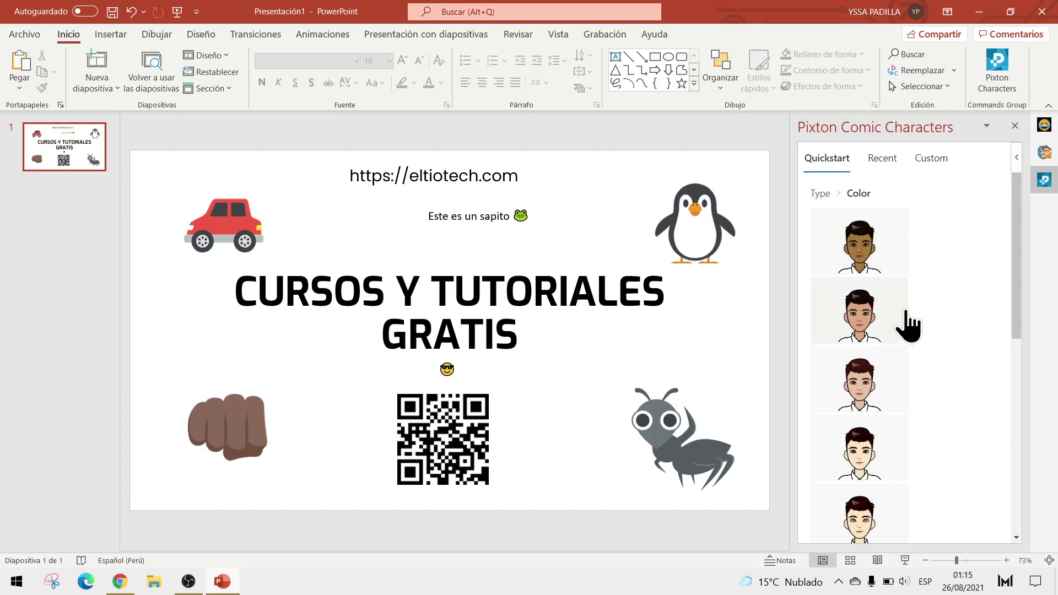
scroll(909, 325, "down", 2)
scroll(888, 336, "down", 1)
scroll(888, 343, "down", 4)
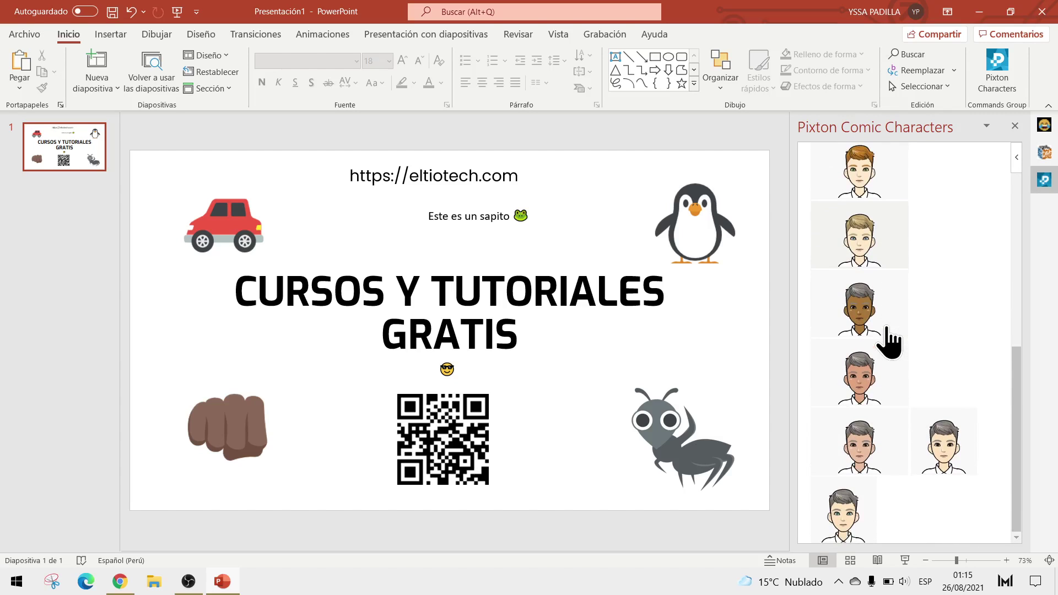
- Give the character the grey-haired colouring and a curly hairstyle
left_click(861, 450)
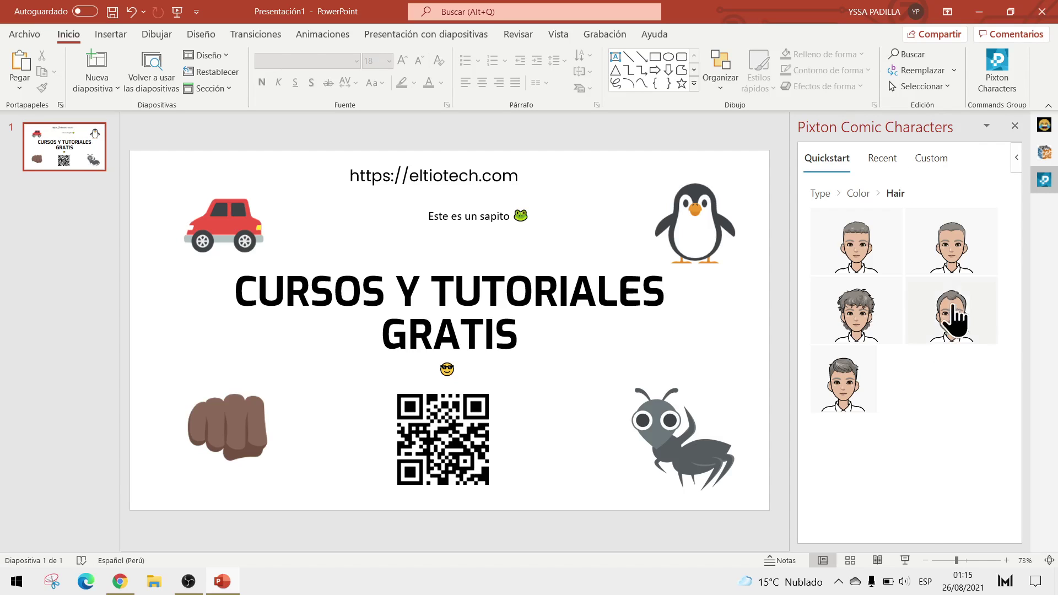
left_click(868, 322)
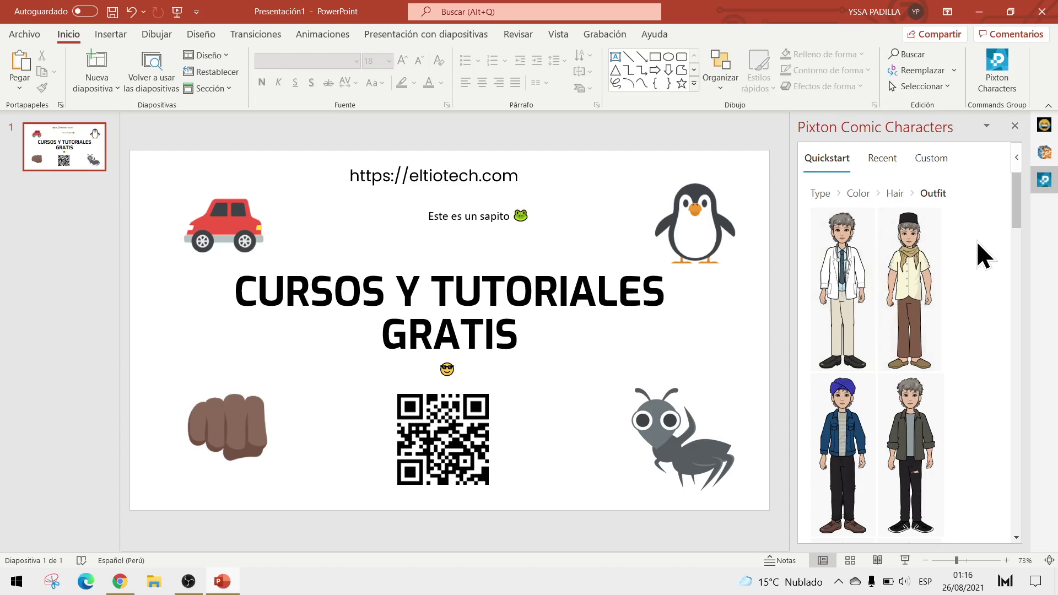
scroll(959, 287, "down", 1)
scroll(957, 290, "down", 3)
scroll(957, 290, "down", 2)
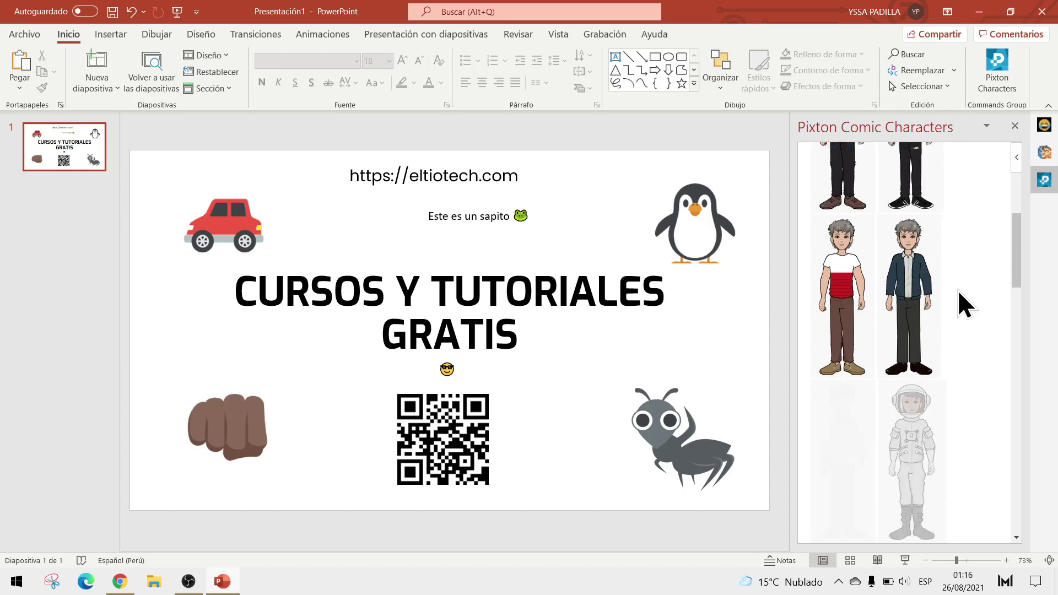
scroll(958, 290, "down", 3)
scroll(957, 290, "down", 3)
scroll(957, 290, "down", 6)
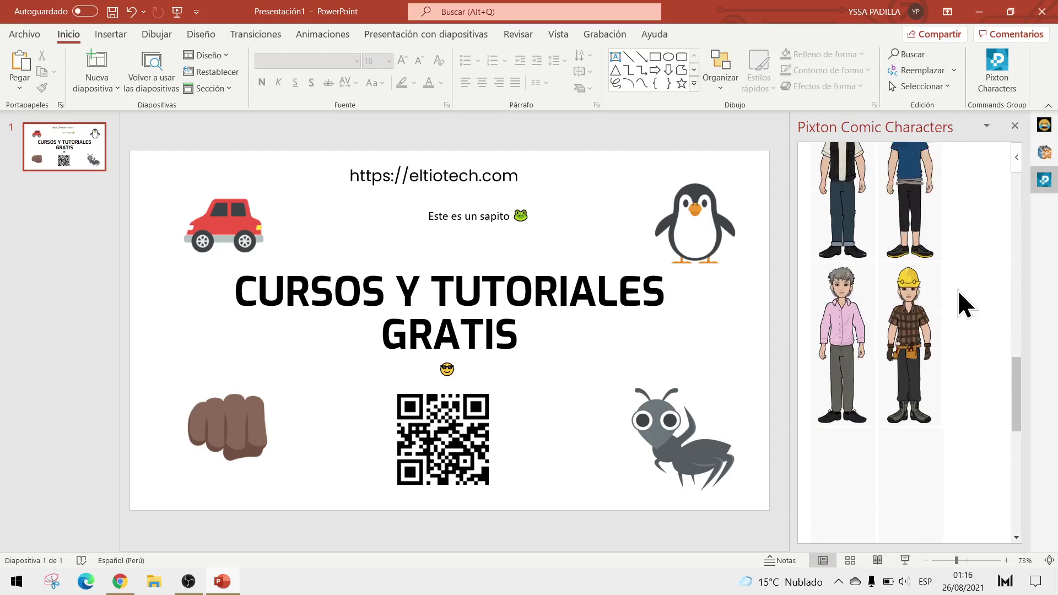
scroll(957, 290, "down", 1)
scroll(957, 290, "down", 2)
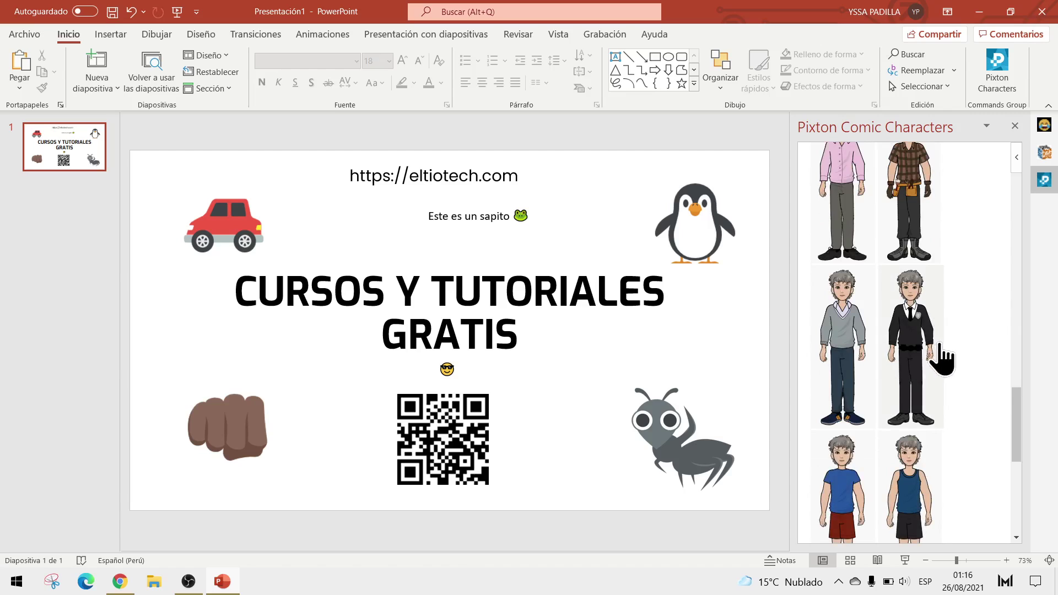
scroll(937, 352, "down", 1)
scroll(903, 320, "up", 1)
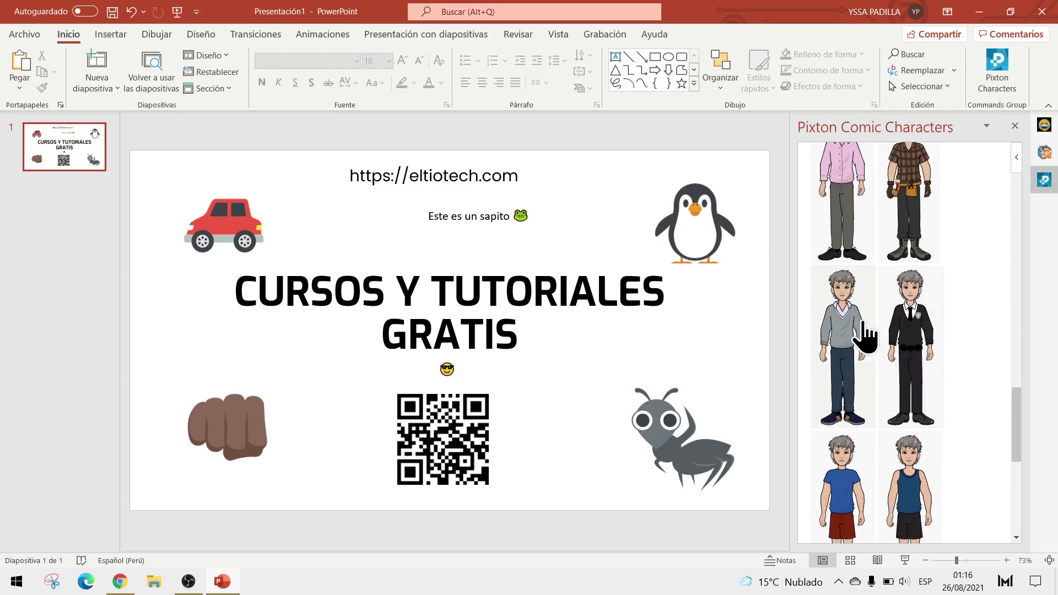
- Dress the character in the grey sweater and scroll down to the dab and running poses
left_click(843, 337)
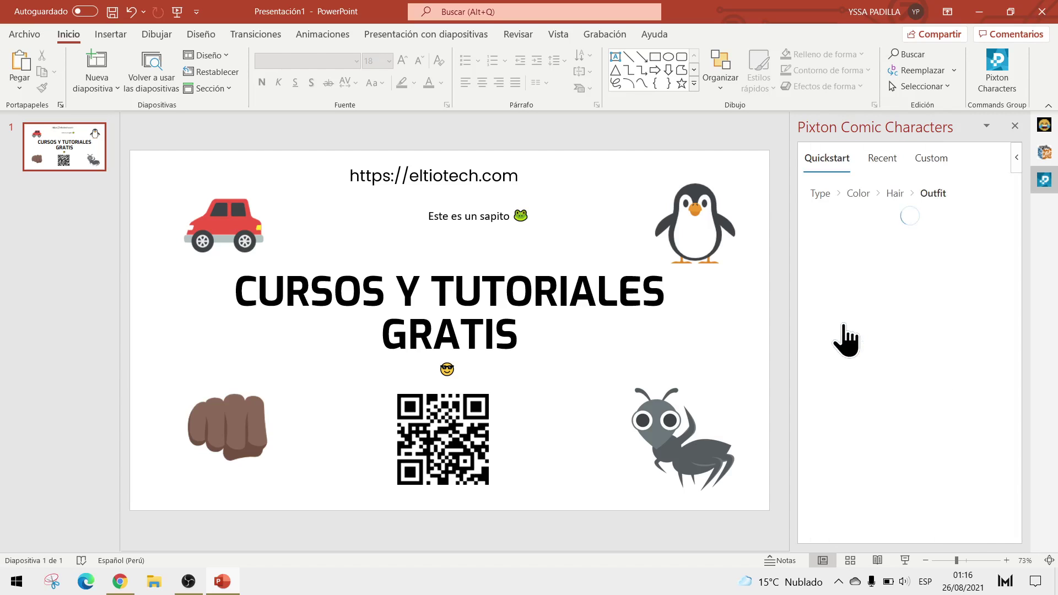
scroll(977, 260, "down", 2)
scroll(978, 264, "down", 2)
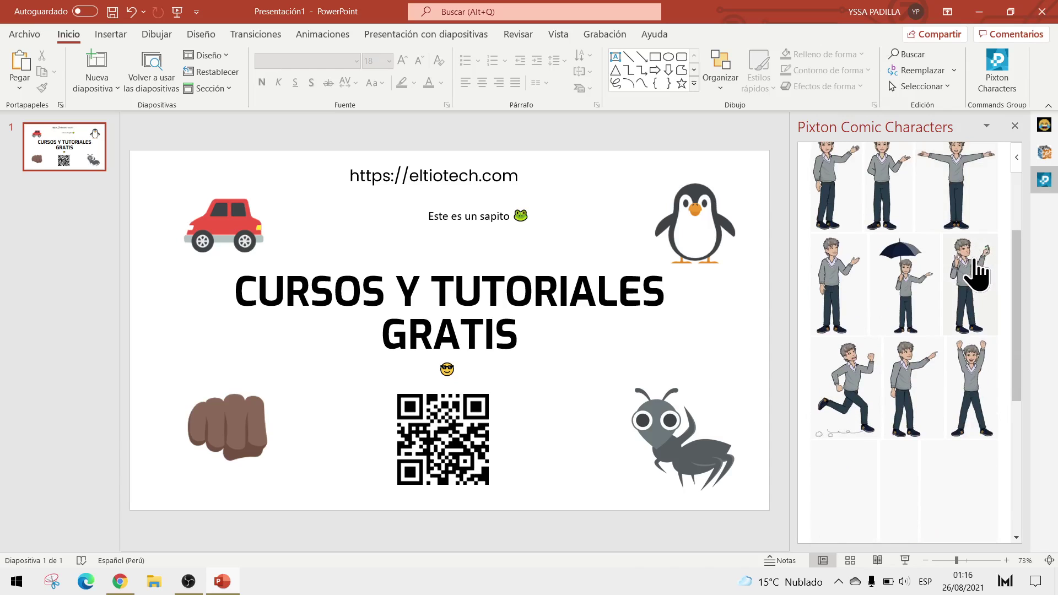
scroll(977, 273, "down", 2)
scroll(967, 298, "down", 1)
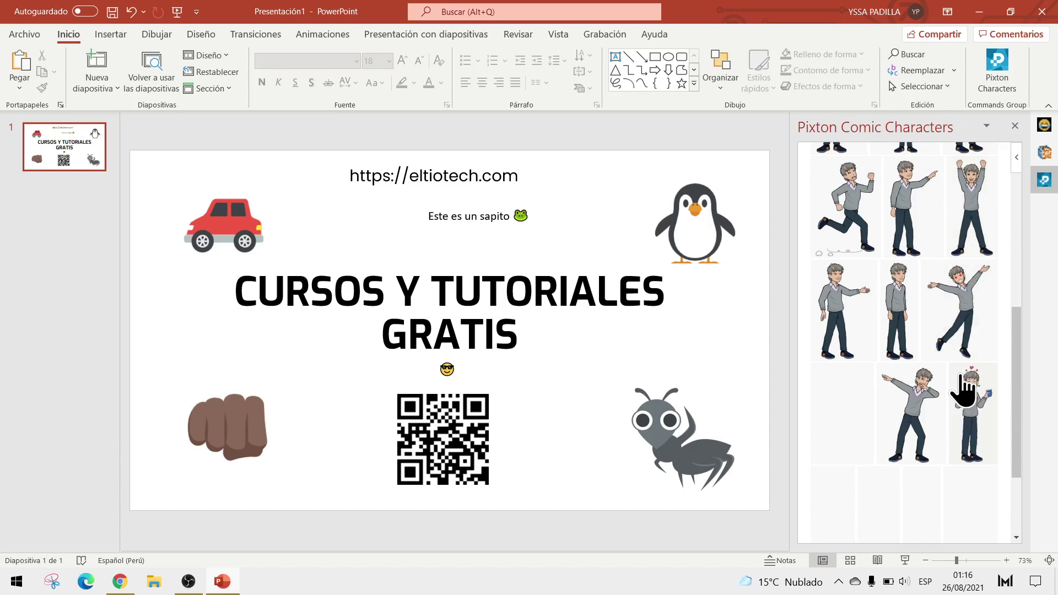
scroll(826, 308, "down", 1)
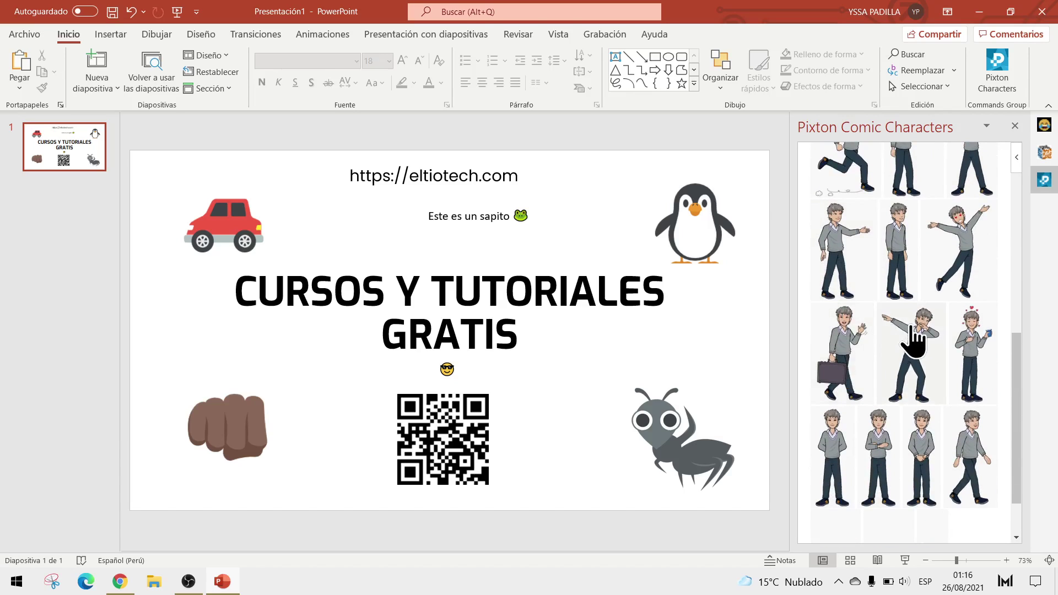
- Insert the dabbing pose, shrink it and place it right of the QR code
left_click(920, 364)
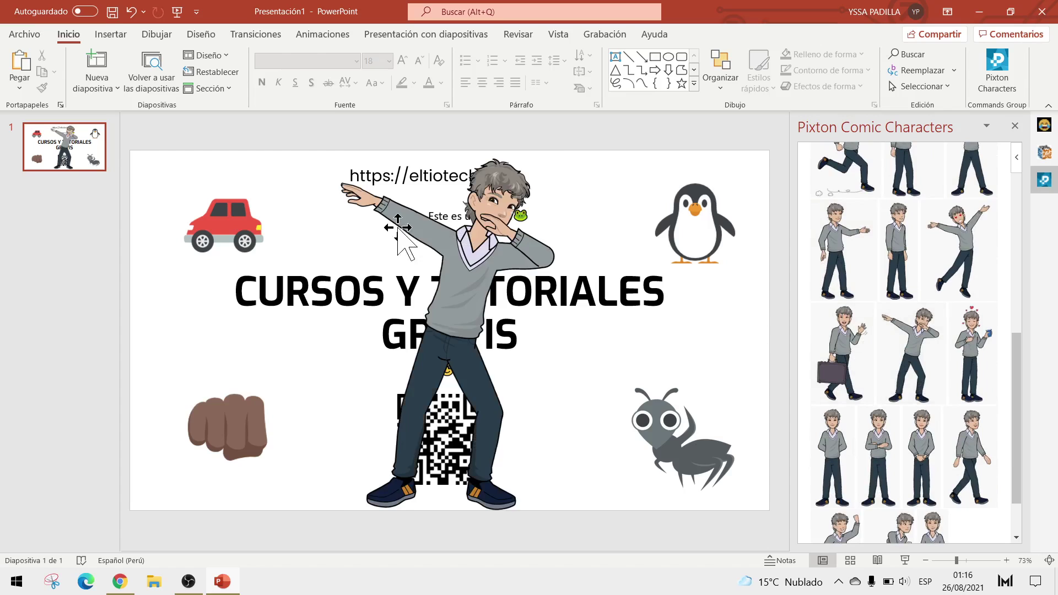
left_click_drag(560, 150, 447, 348)
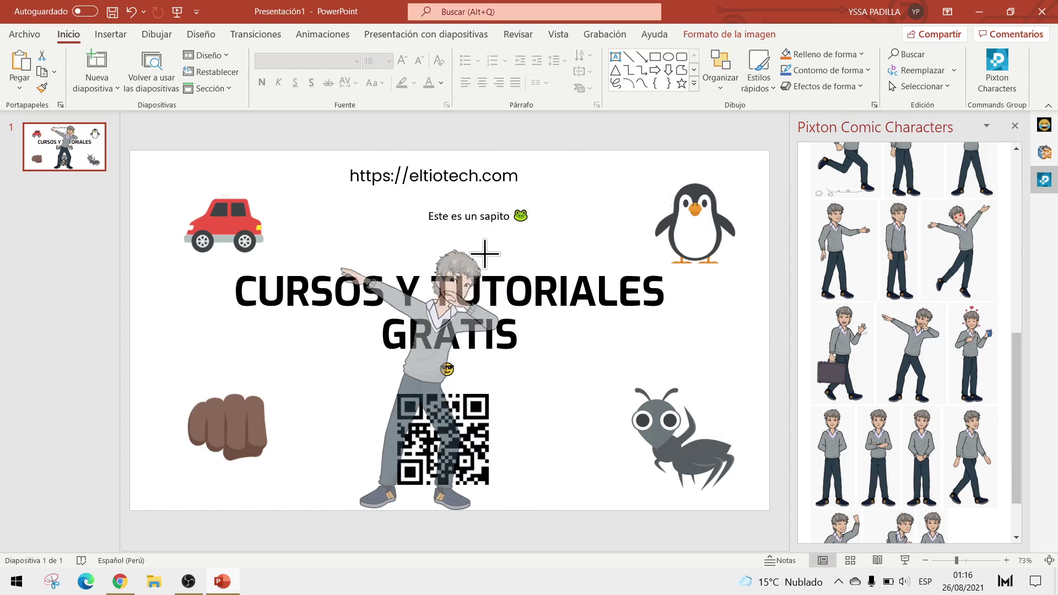
mouse_move(414, 385)
left_mouse_down()
mouse_move(534, 366)
mouse_move(568, 401)
left_mouse_up()
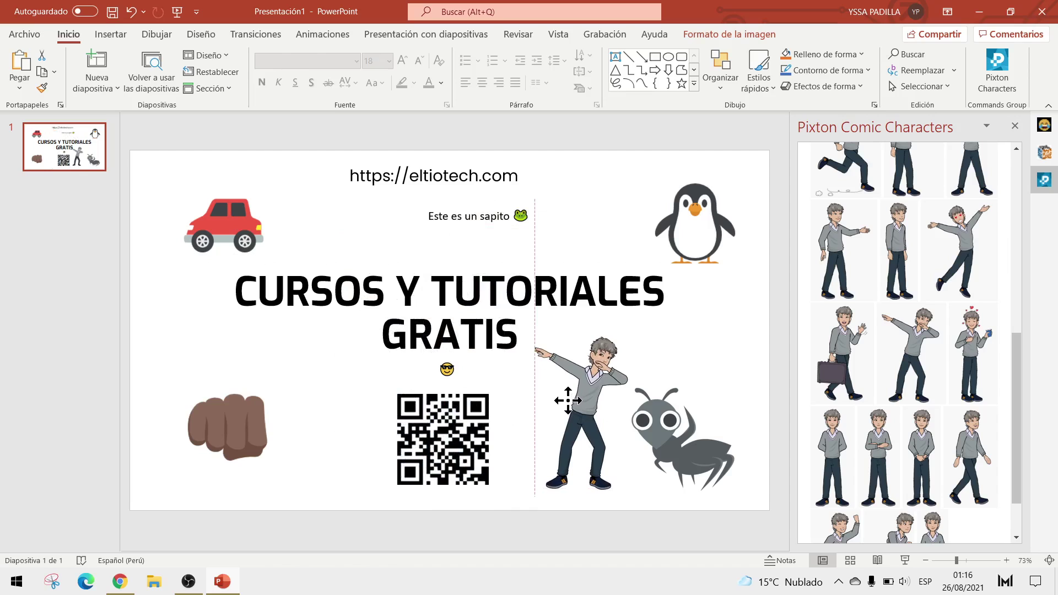
- Insert the running pose, shrink it and move it left of the QR code
scroll(964, 397, "down", 1)
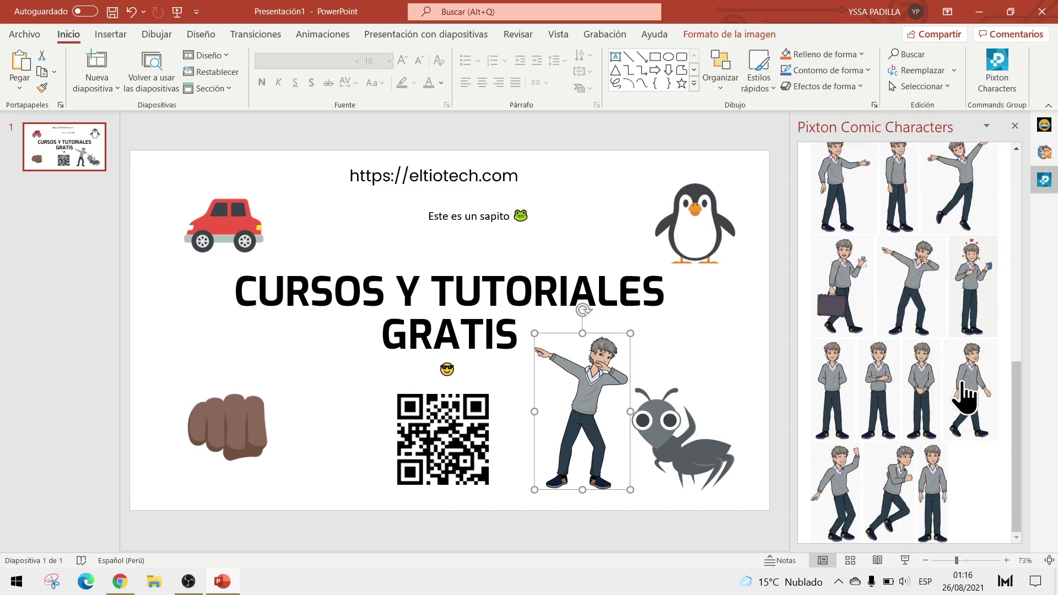
left_click(889, 487)
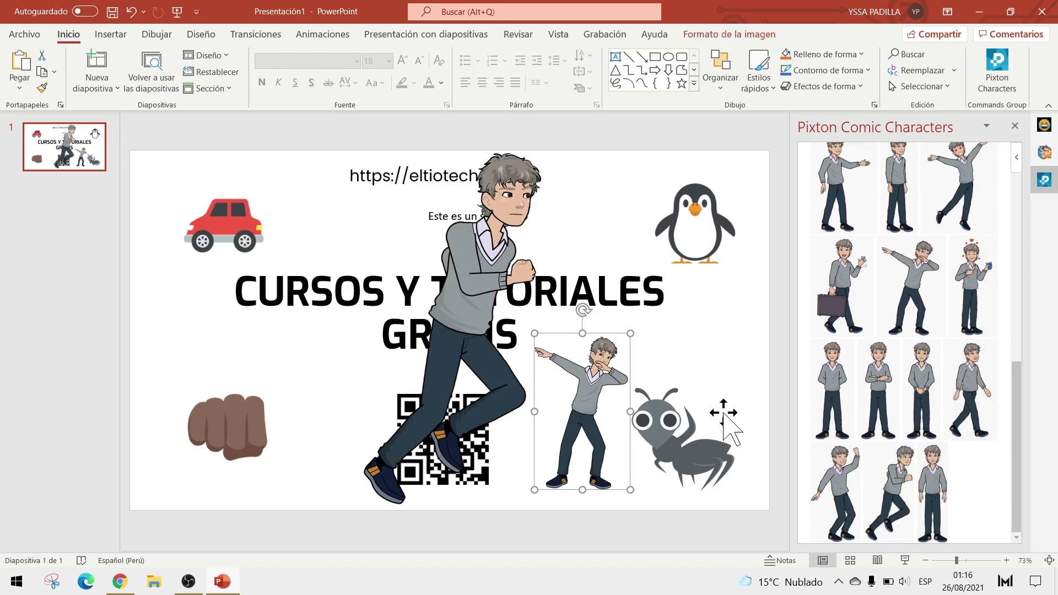
left_click(484, 238)
left_click_drag(547, 148, 474, 272)
left_click_drag(460, 341, 344, 345)
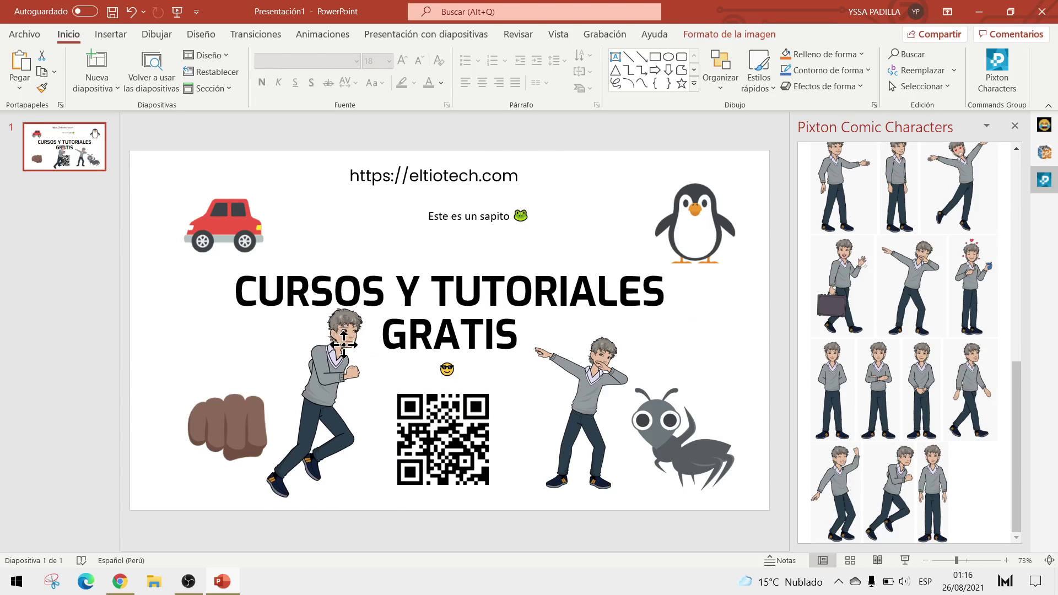
left_click(610, 166)
left_click(616, 143)
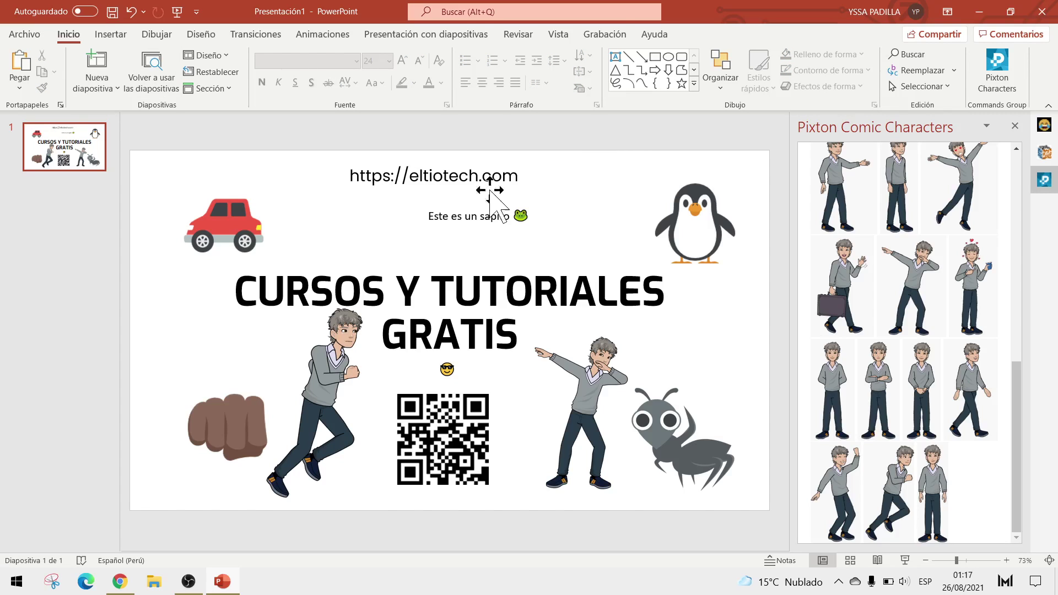
- Add a new slide with the Blank layout and close the Pixton characters pane
left_click_drag(156, 164, 777, 548)
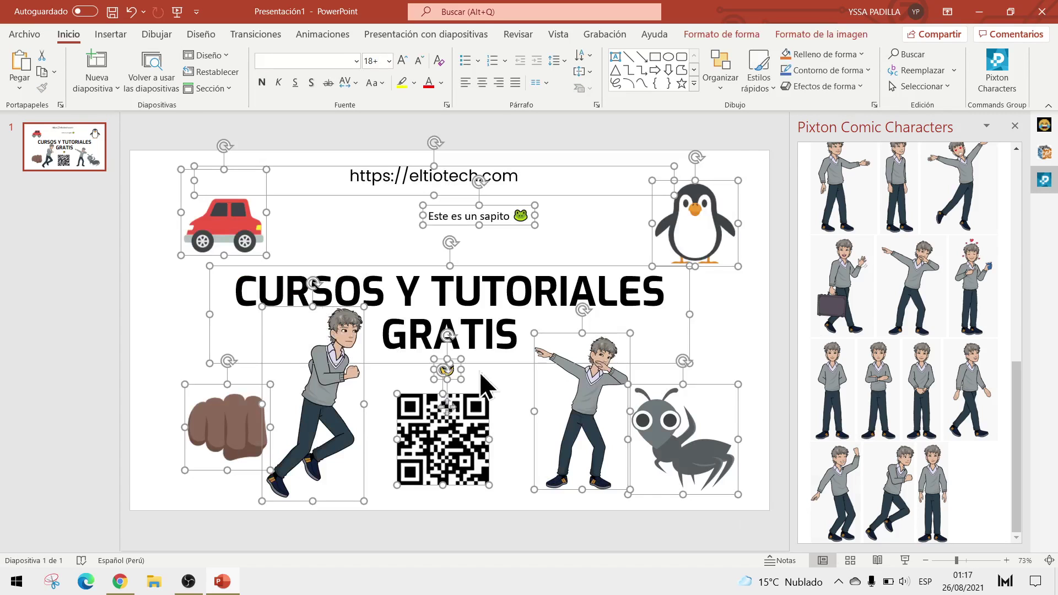
left_click(117, 88)
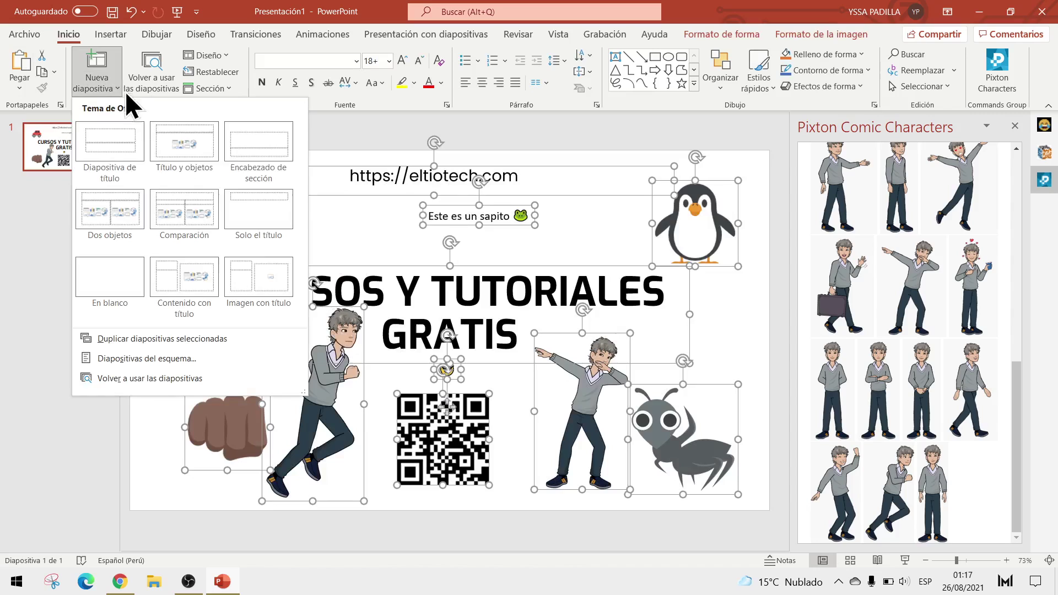
left_click(123, 273)
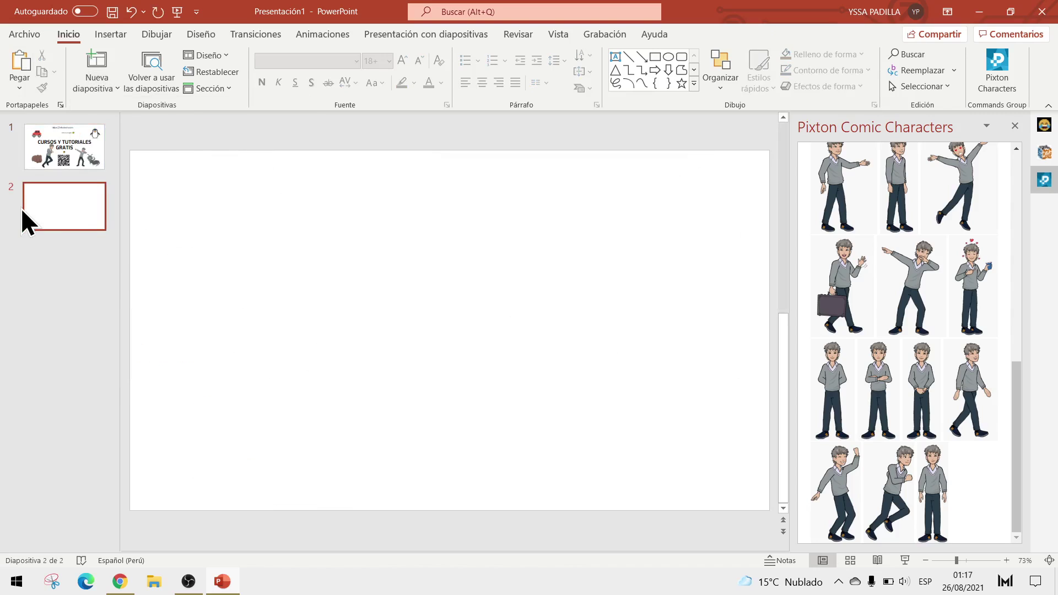
left_click(1014, 126)
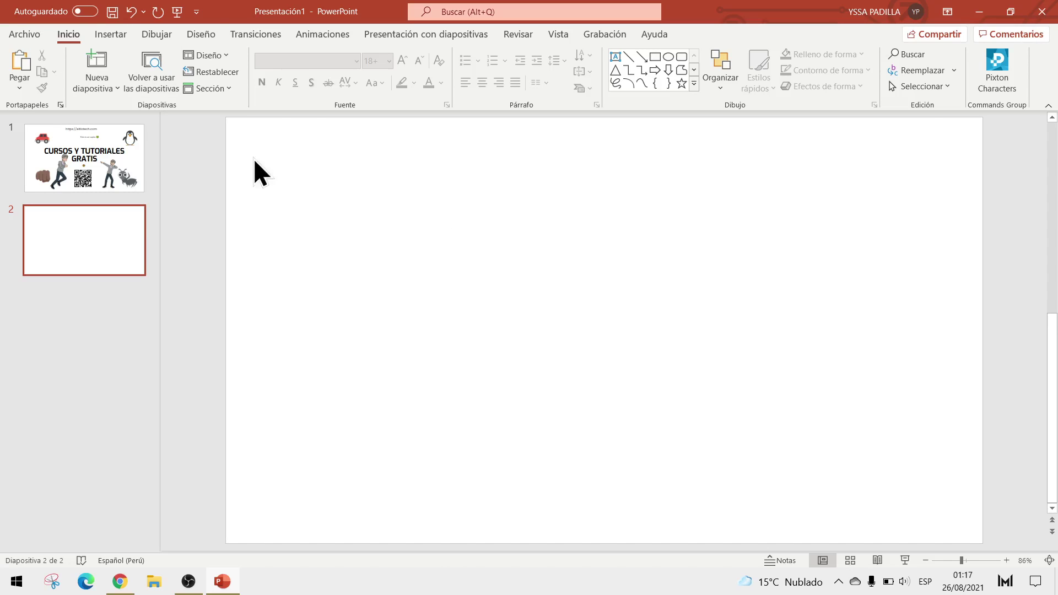
left_click(117, 35)
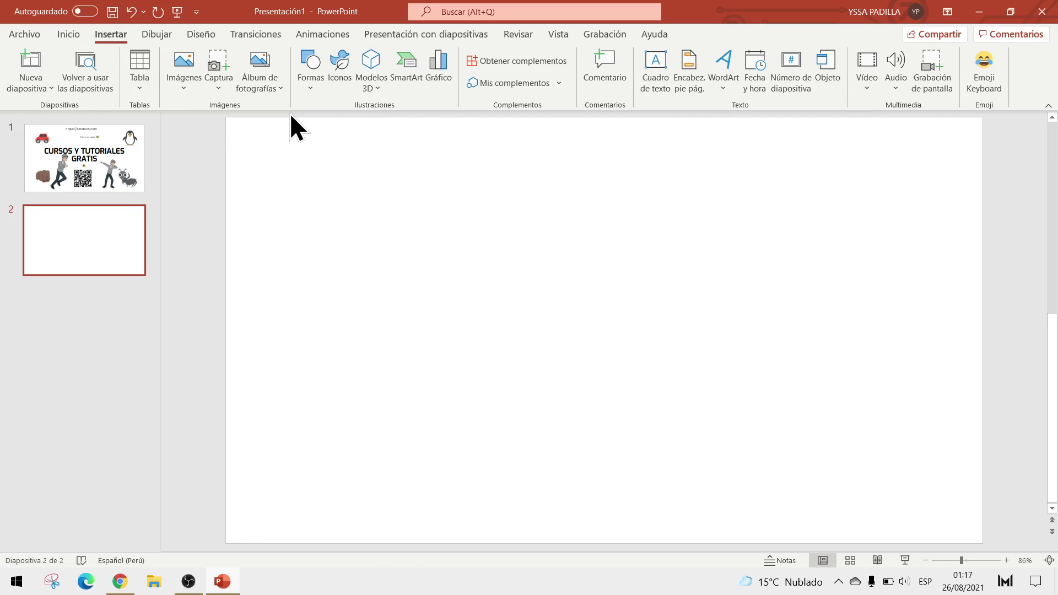
- Open the stock images library and search it for 'deporte'
left_click(184, 89)
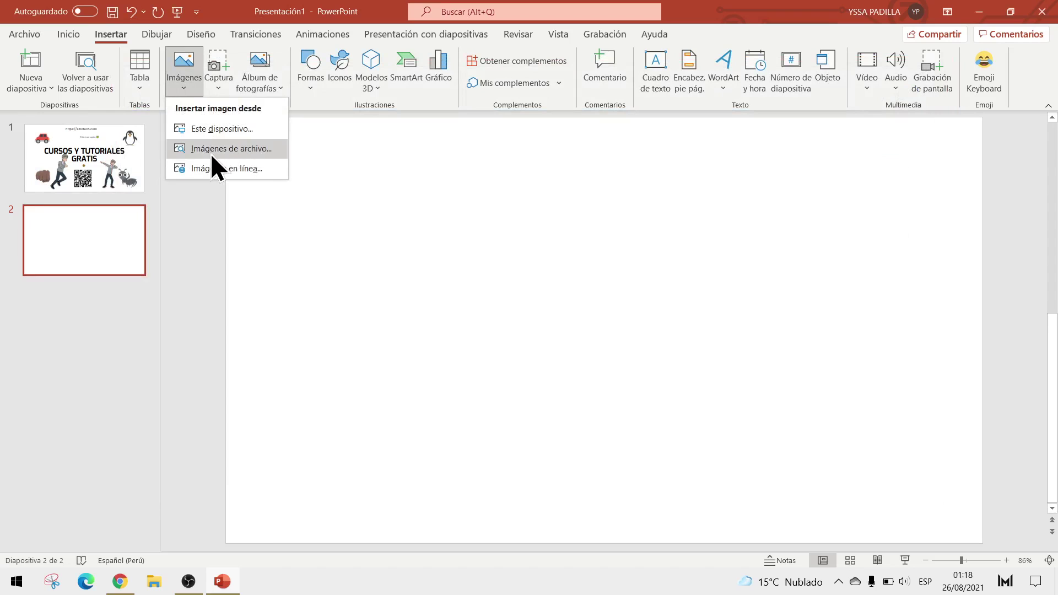
left_click(245, 151)
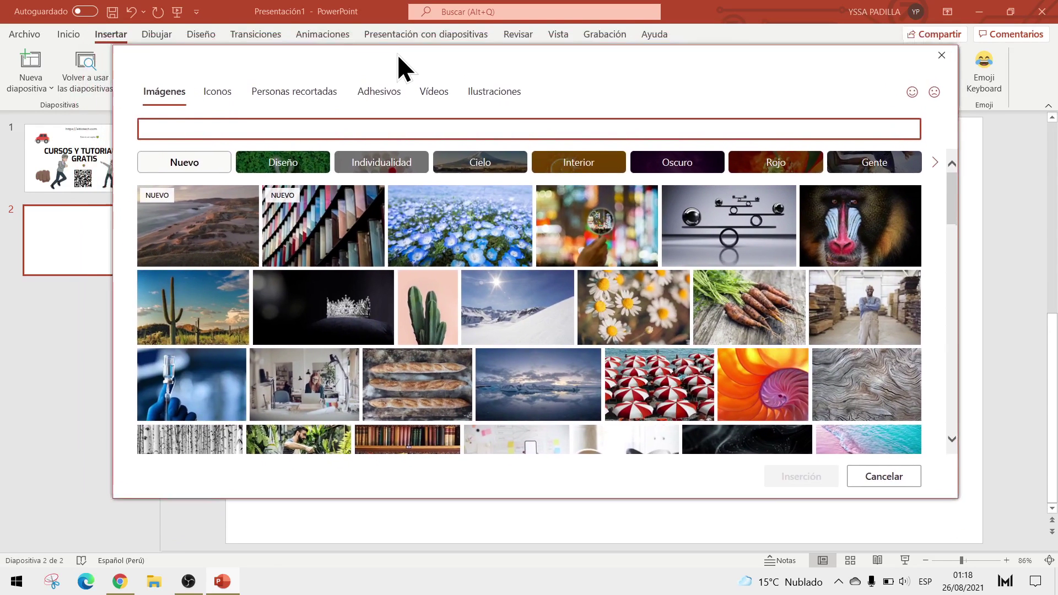
mouse_move(398, 54)
left_mouse_down()
mouse_move(355, 42)
mouse_move(372, 48)
left_mouse_up()
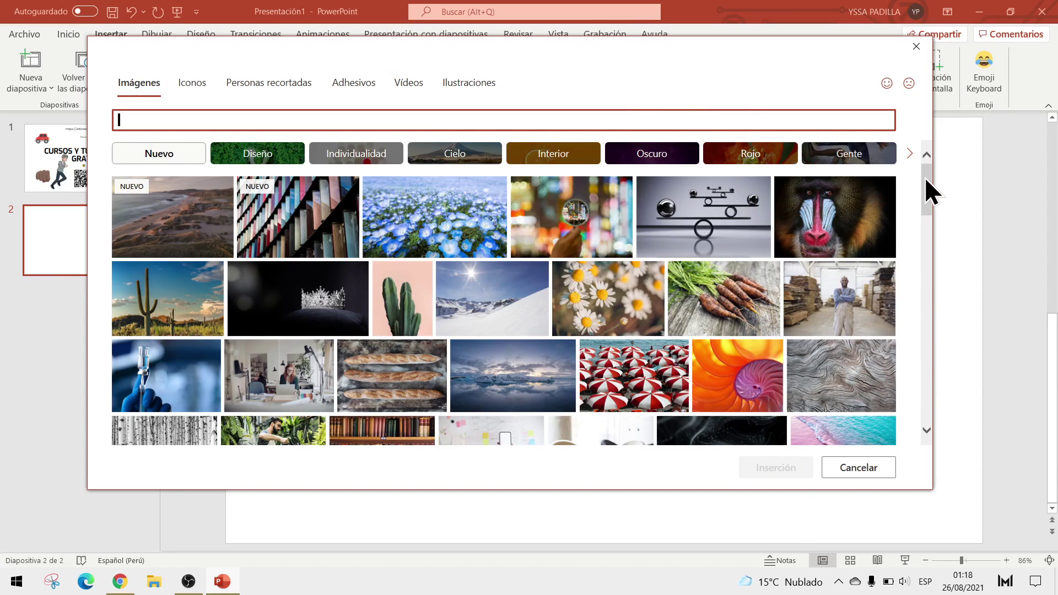
left_click_drag(924, 177, 926, 371)
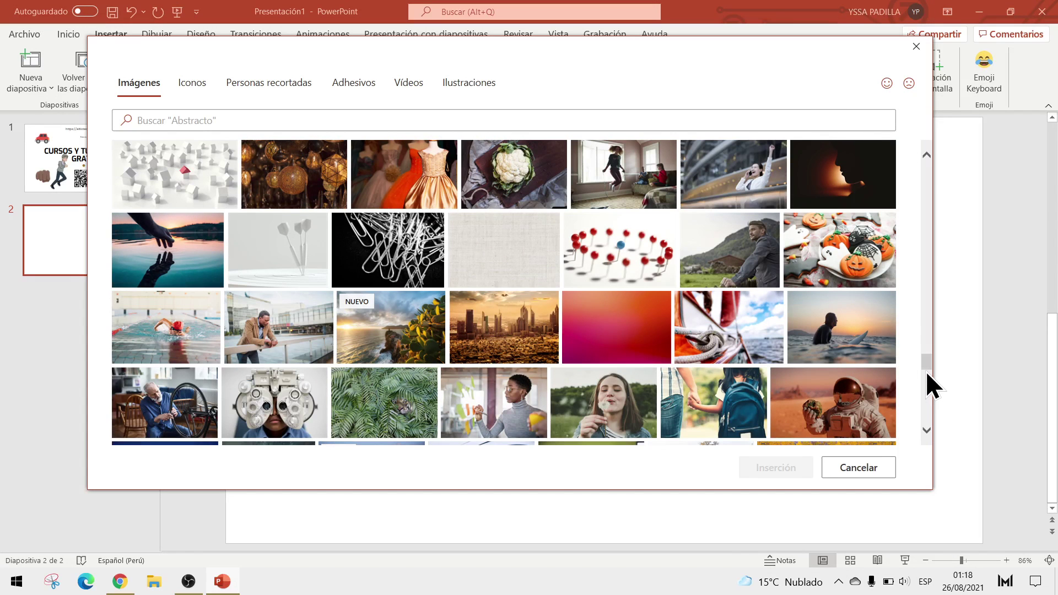
left_click(279, 113)
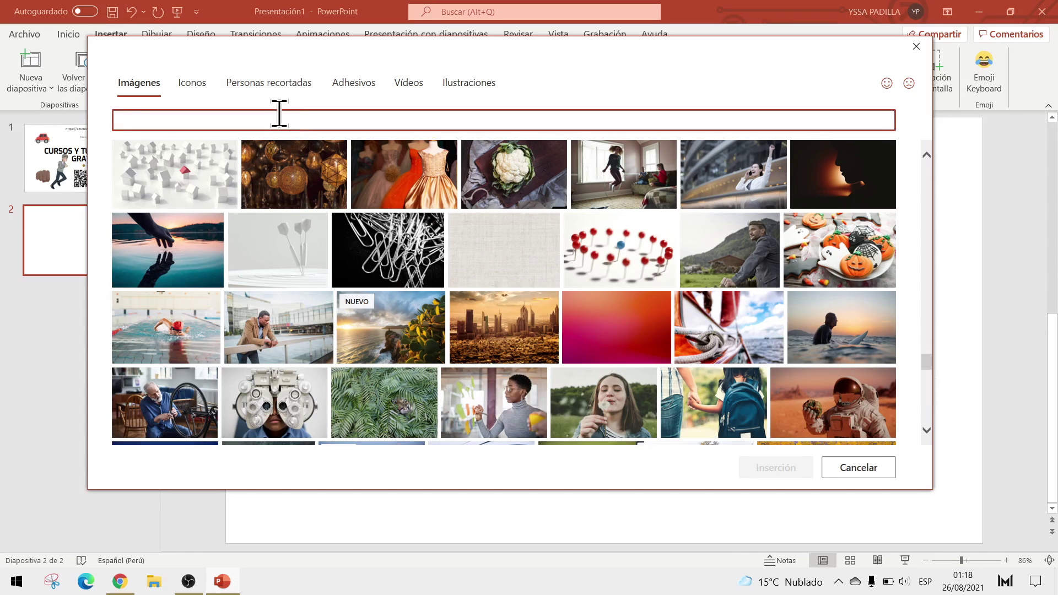
type("deporte")
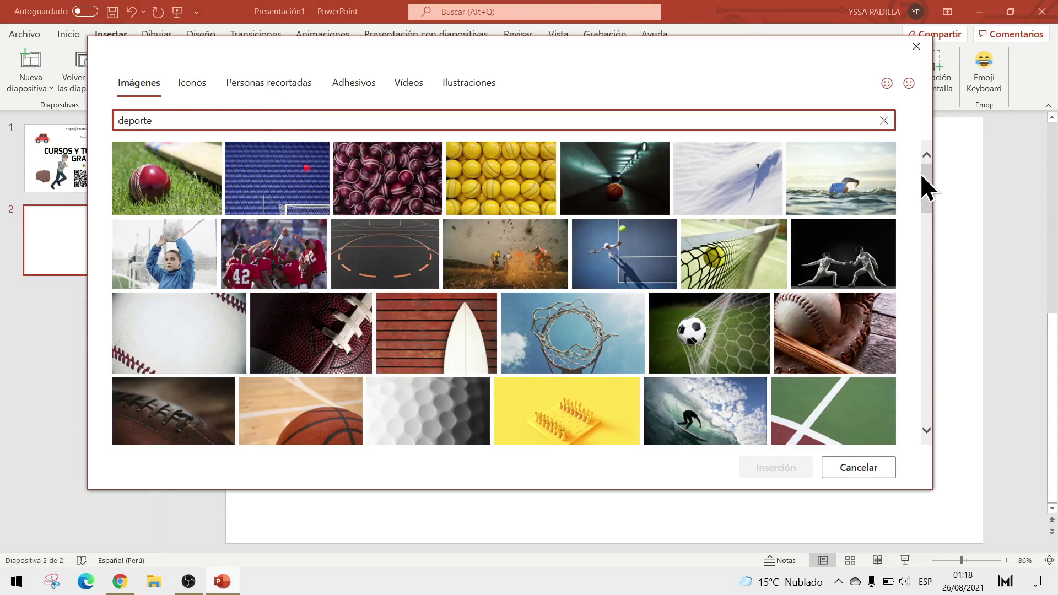
left_click_drag(924, 189, 930, 274)
- Browse the Icons, cut-out people, Stickers, Videos and Illustrations tabs, then close and return to slide 1
left_click(187, 82)
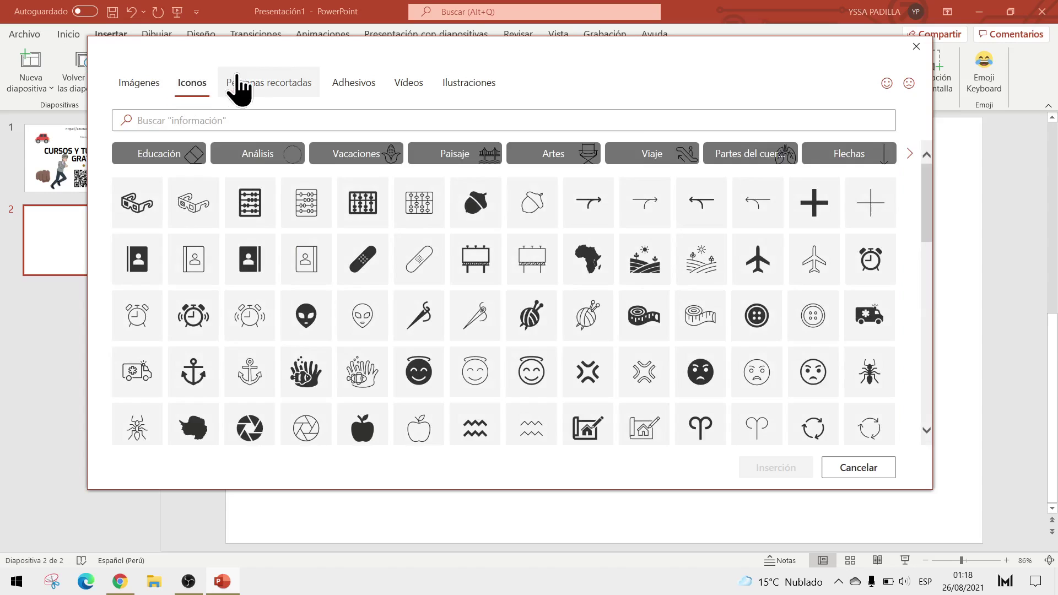
left_click(276, 83)
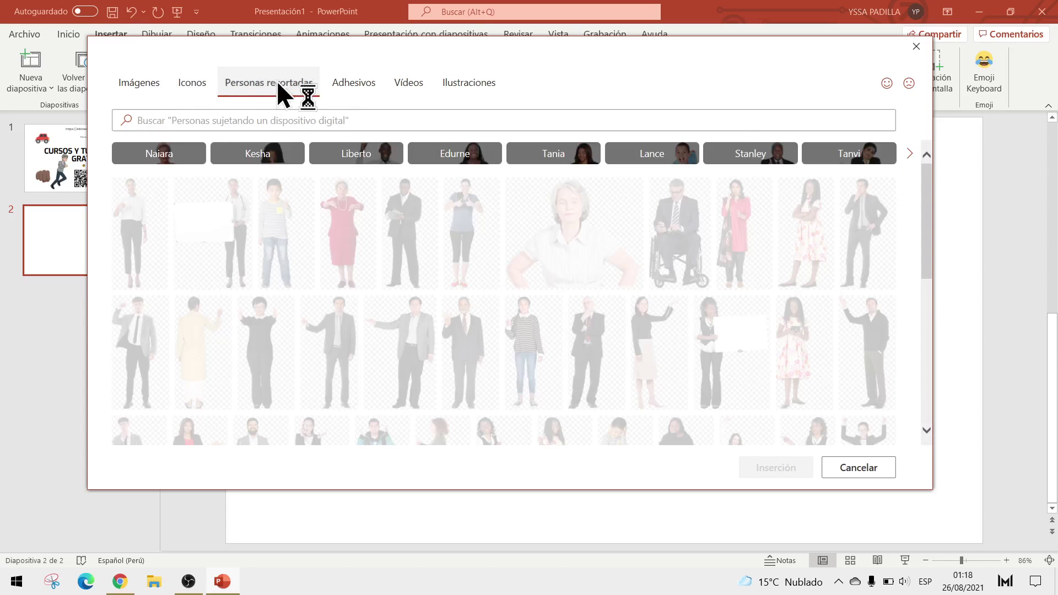
left_click(353, 84)
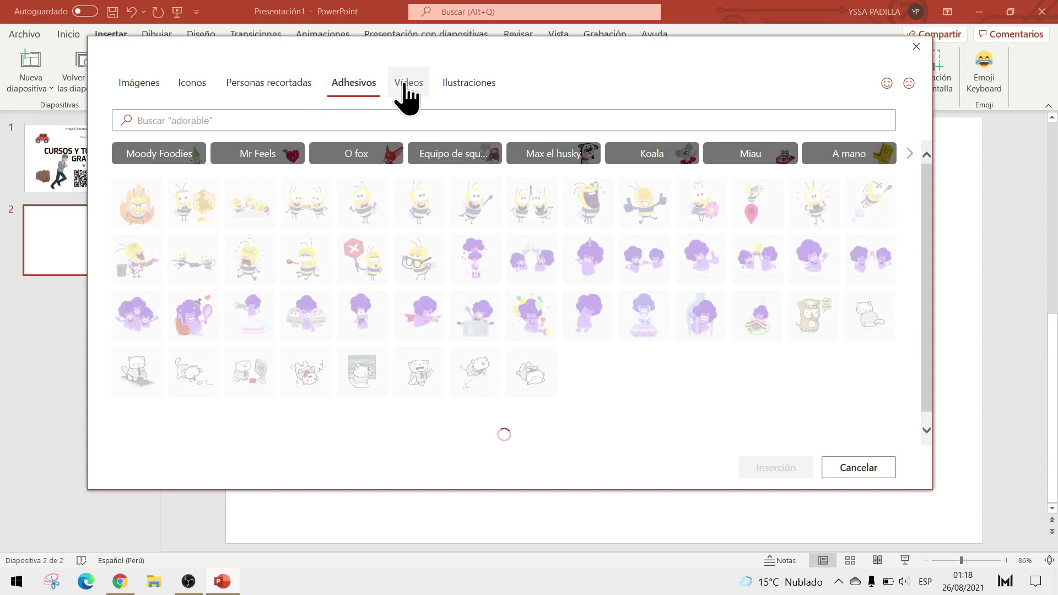
left_click(406, 83)
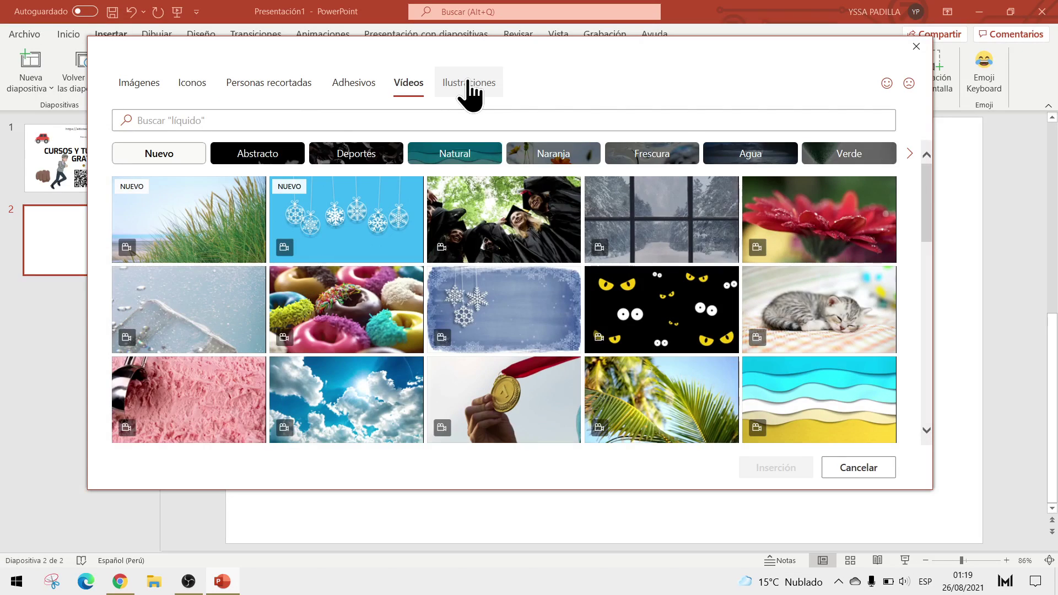
left_click(468, 83)
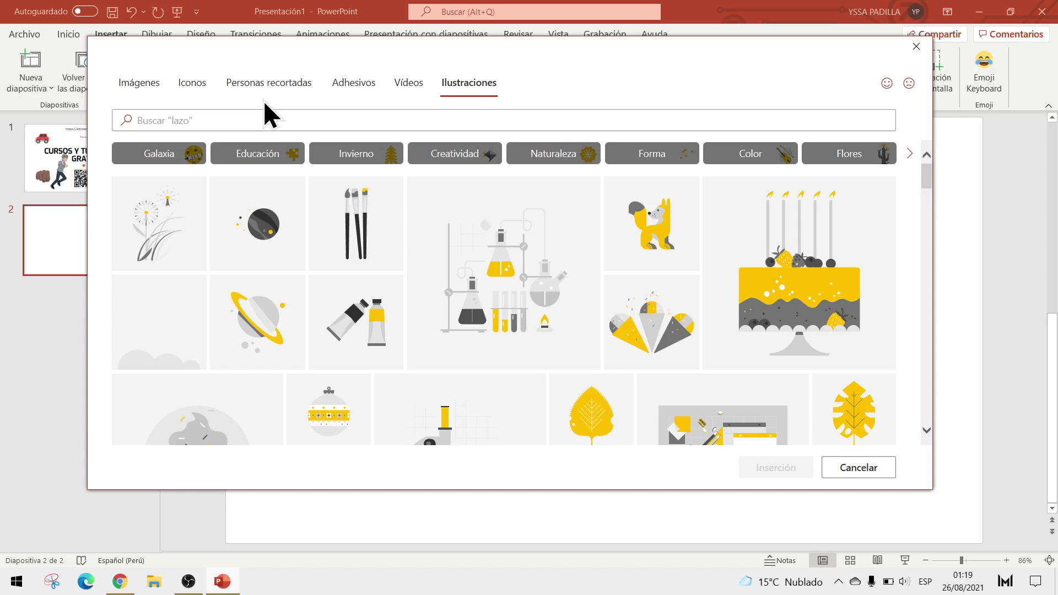
left_click(916, 46)
left_click(109, 156)
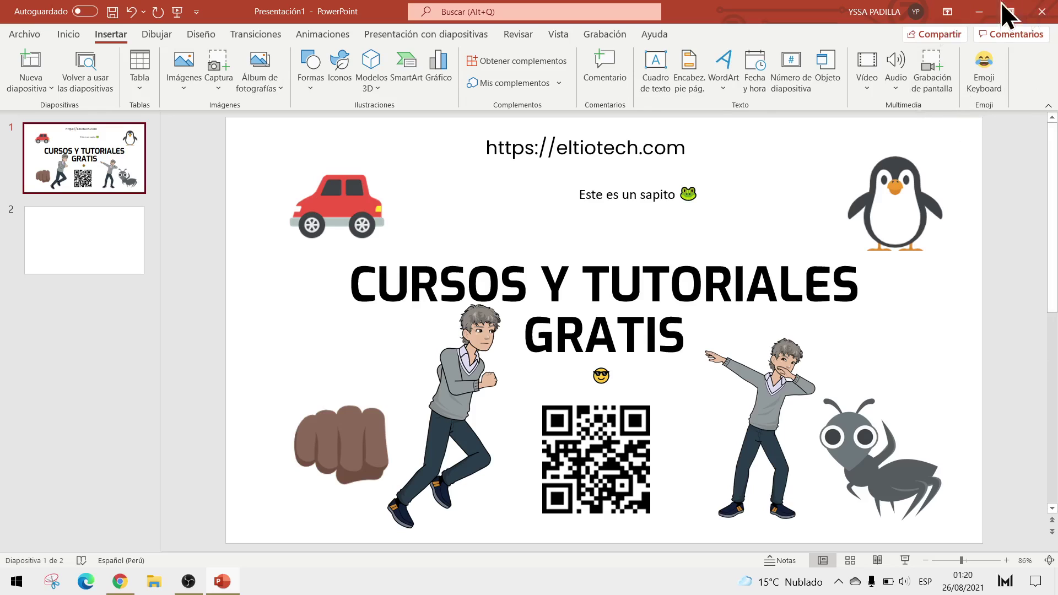
- On slide 2, find 'pexels' in the add-ins store and install Pexels - Free Stock Photos, accepting its terms
left_click(84, 236)
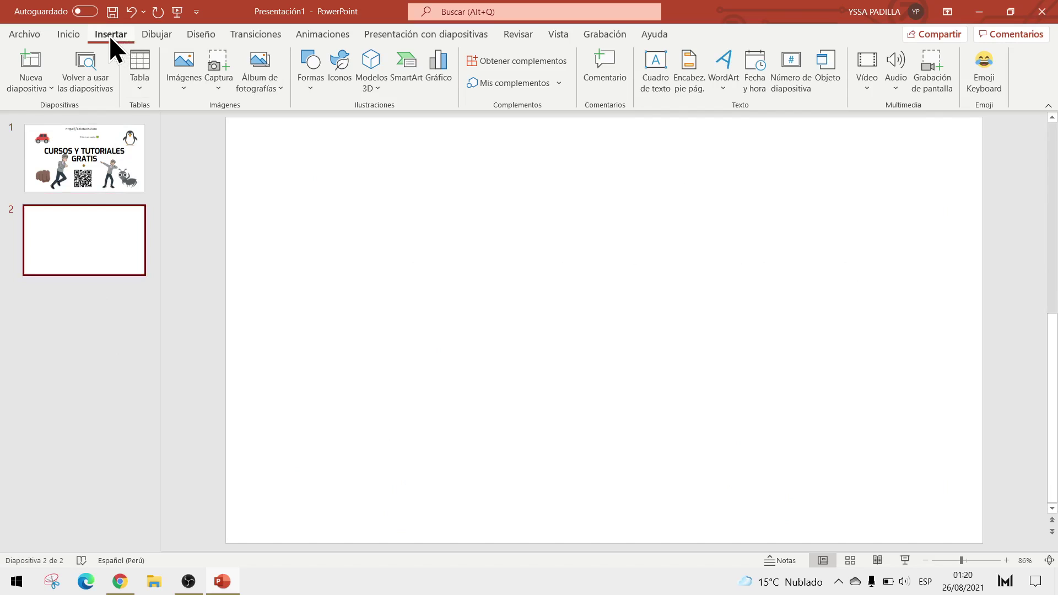
left_click(489, 64)
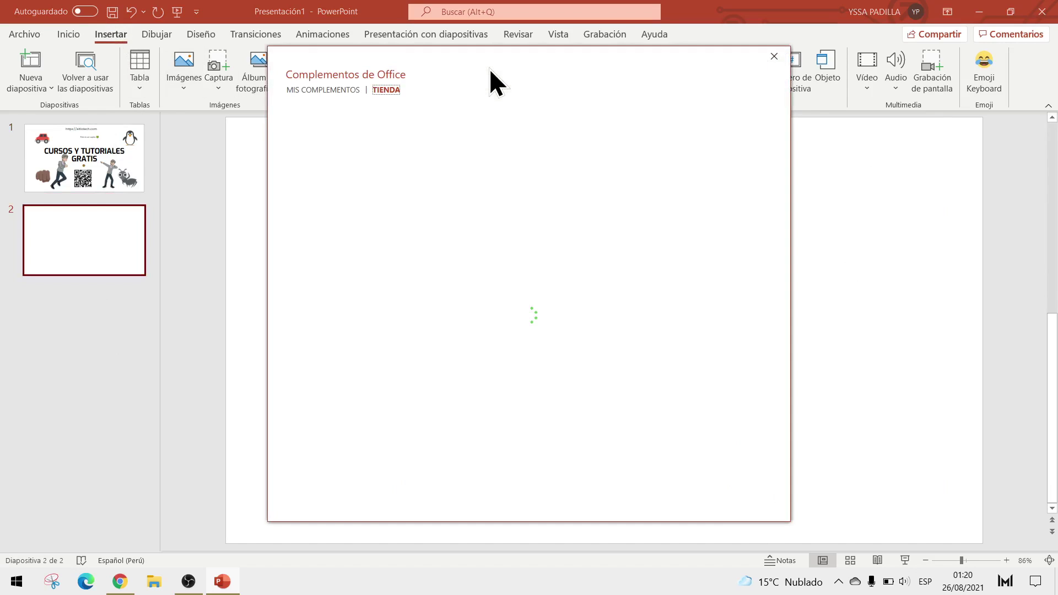
left_click(343, 163)
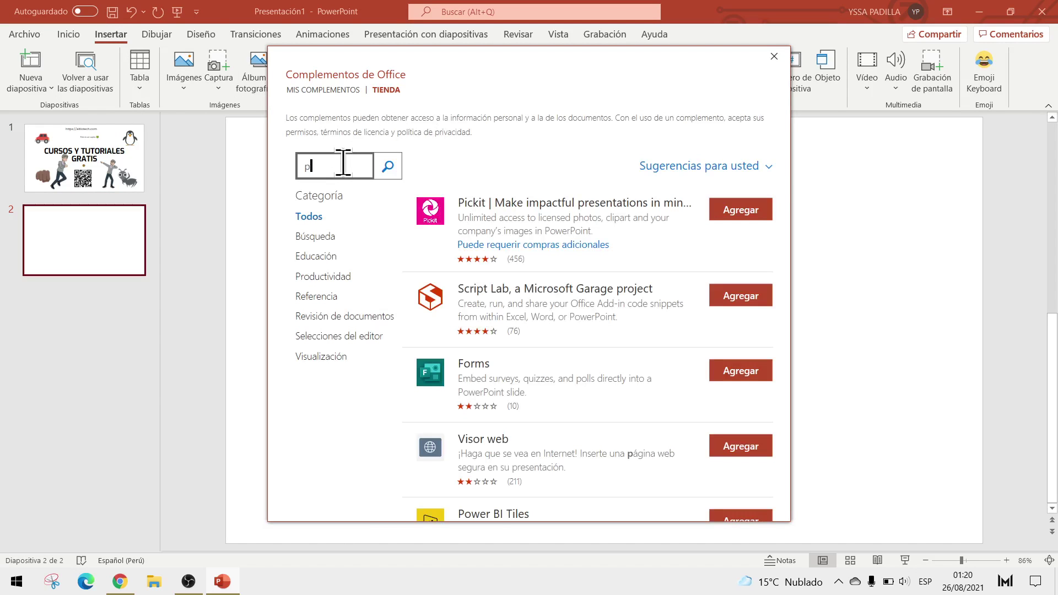
type("pexels")
left_click(387, 167)
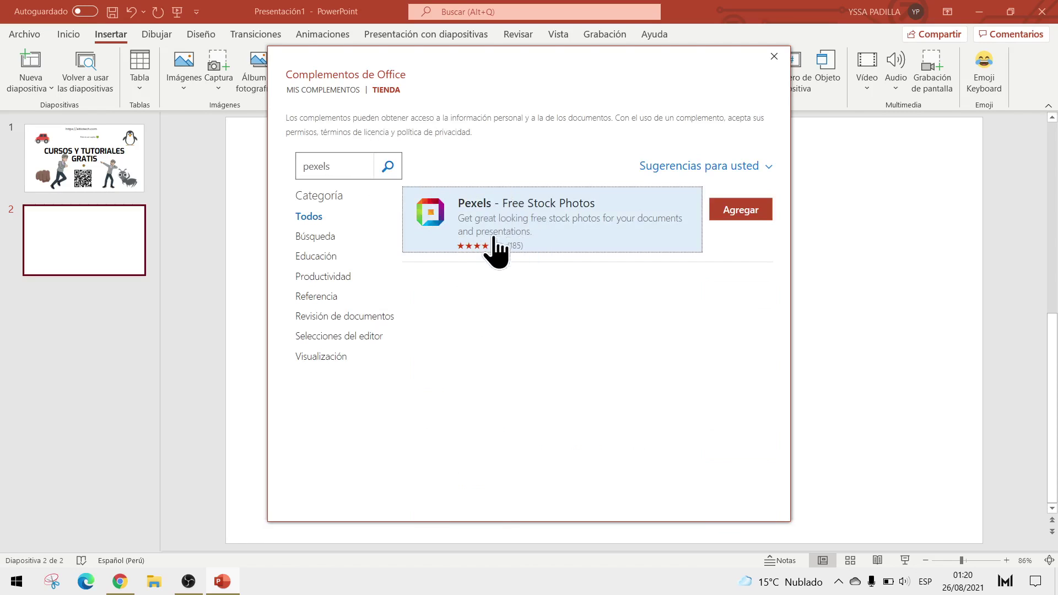
left_click(748, 212)
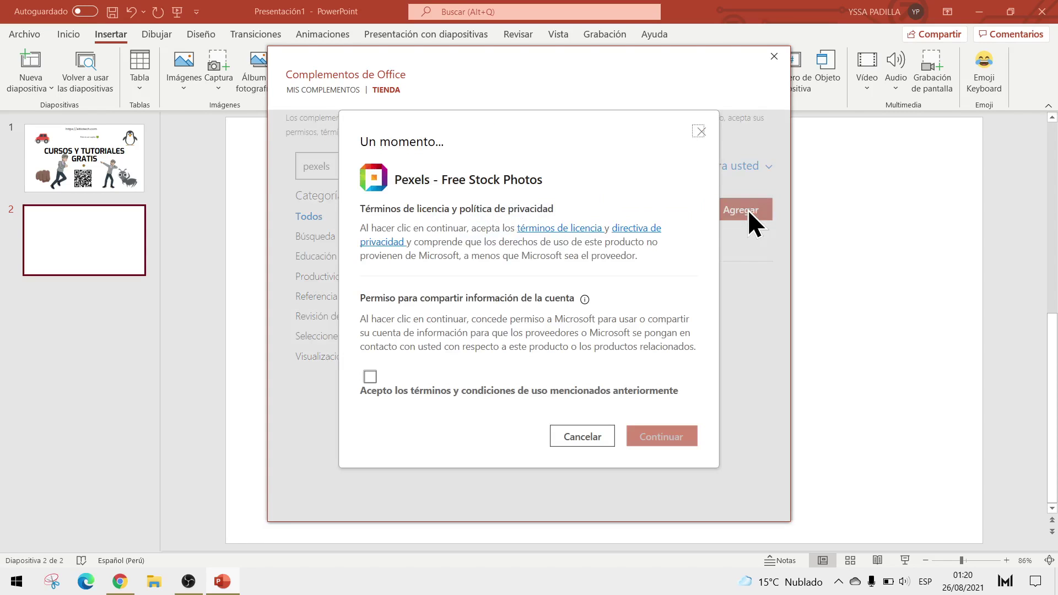
left_click(369, 377)
left_click(658, 438)
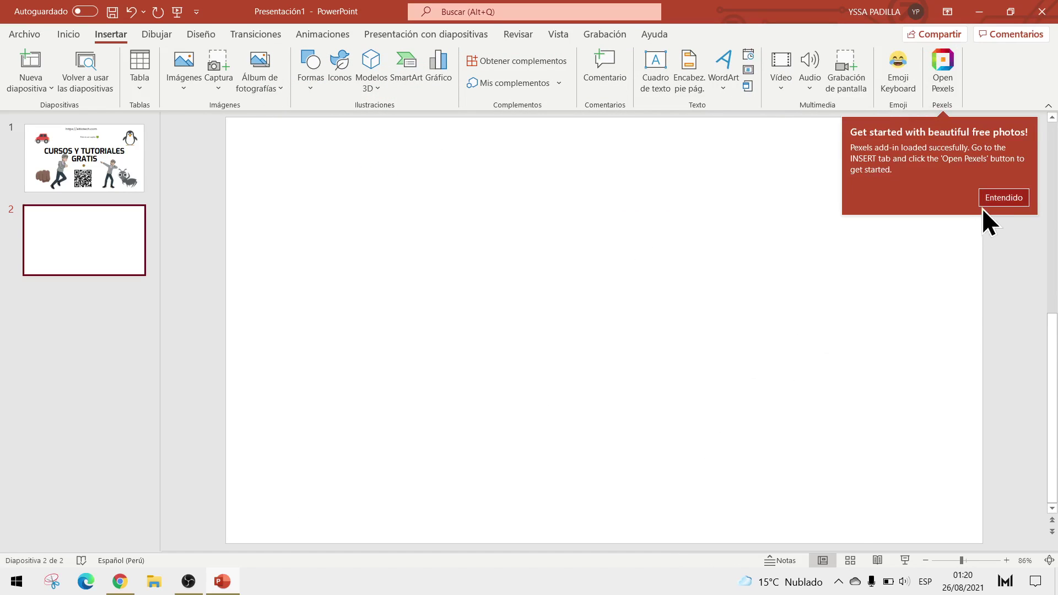
left_click(986, 200)
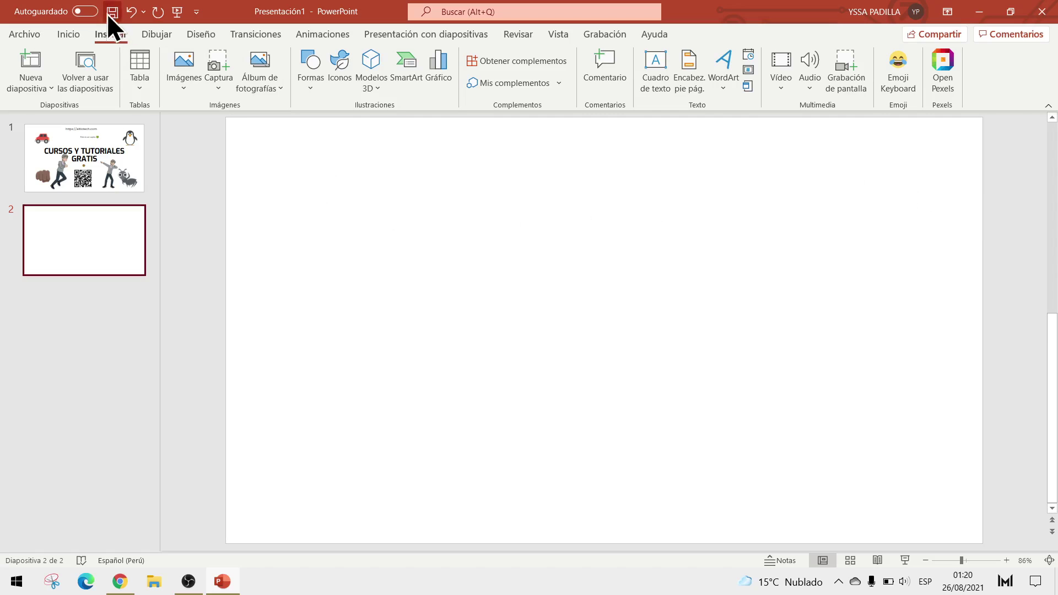
- Search Pexels for 'deporte' and insert the photo of the girl with her bike onto slide 2
left_click(950, 74)
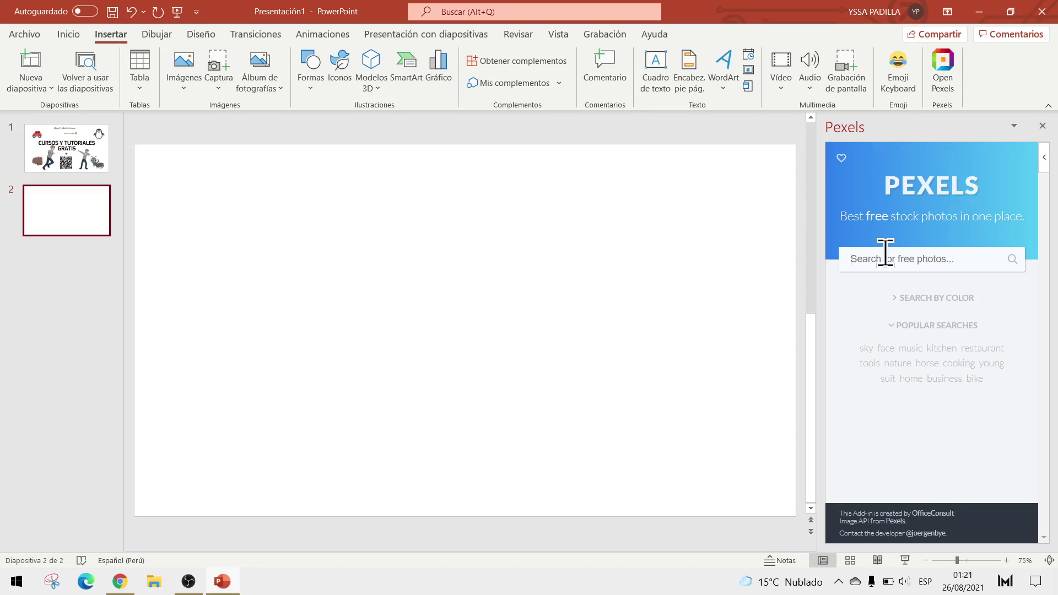
type("depor")
type("te")
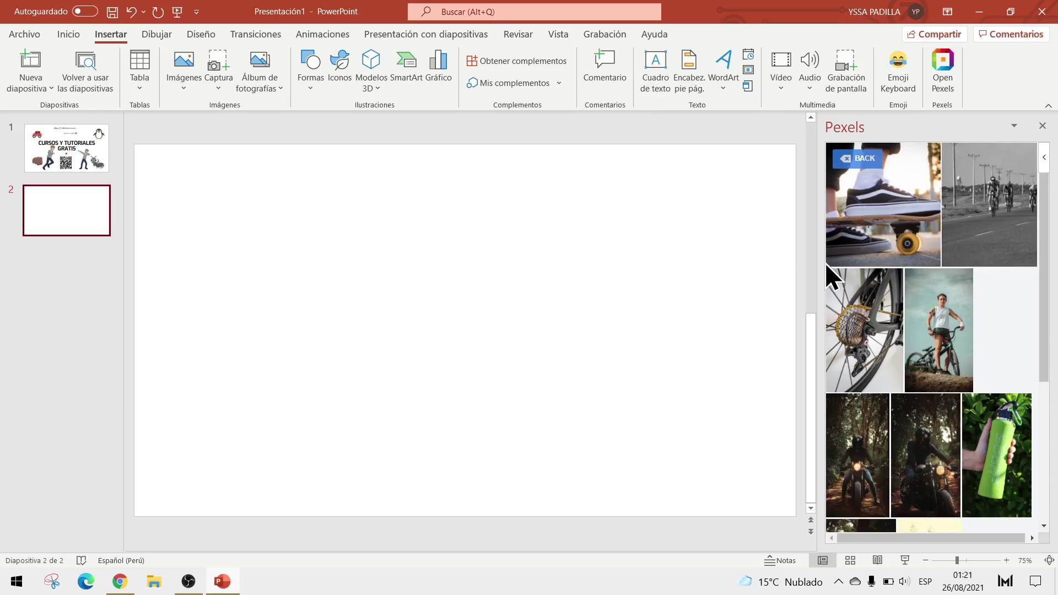
left_click_drag(815, 262, 635, 263)
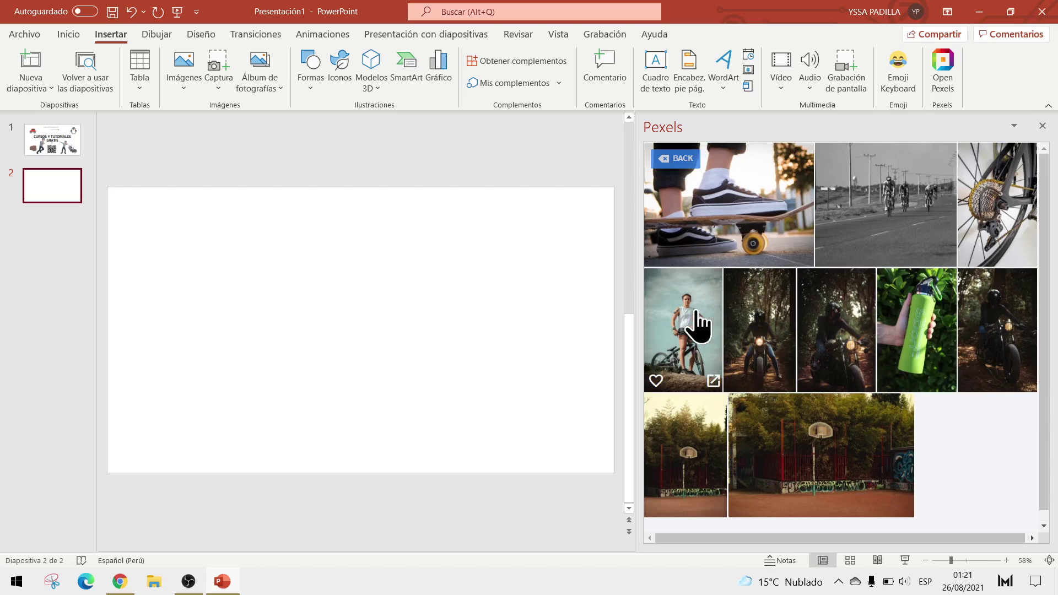
left_click(694, 330)
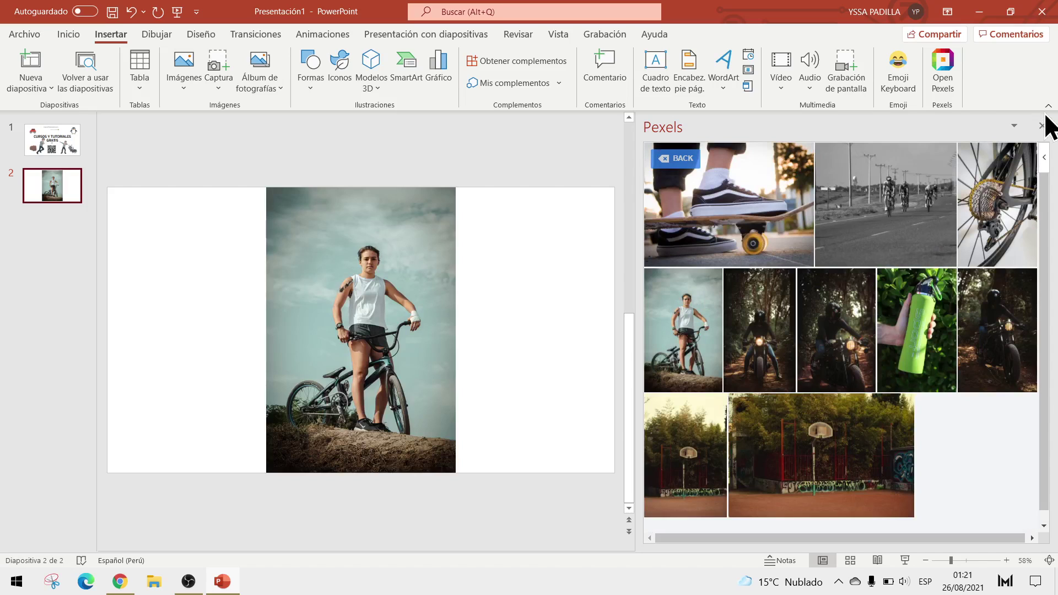
left_click(1042, 126)
left_click(611, 298)
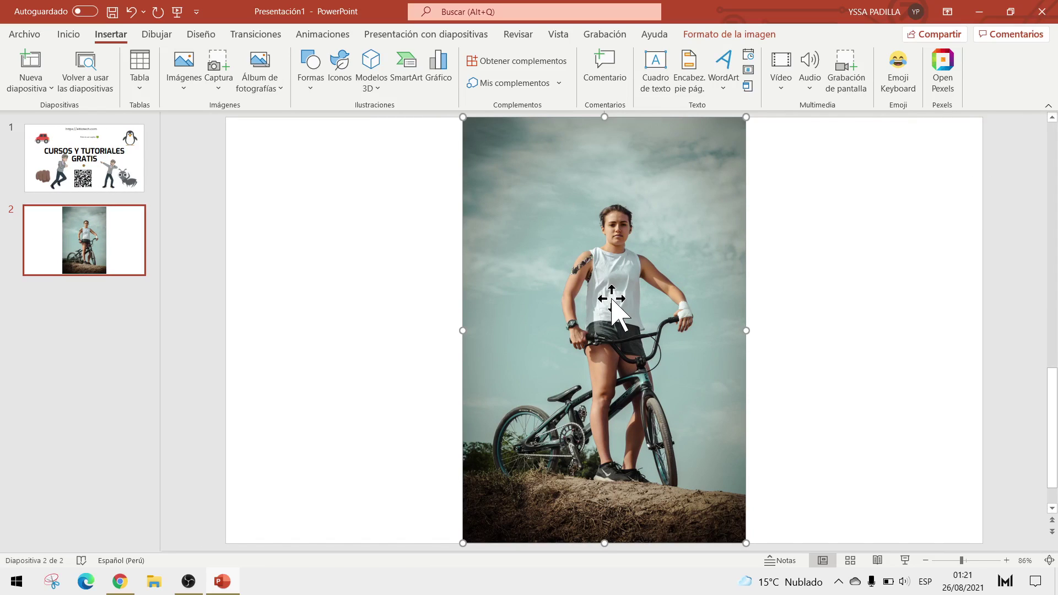
left_click(353, 338)
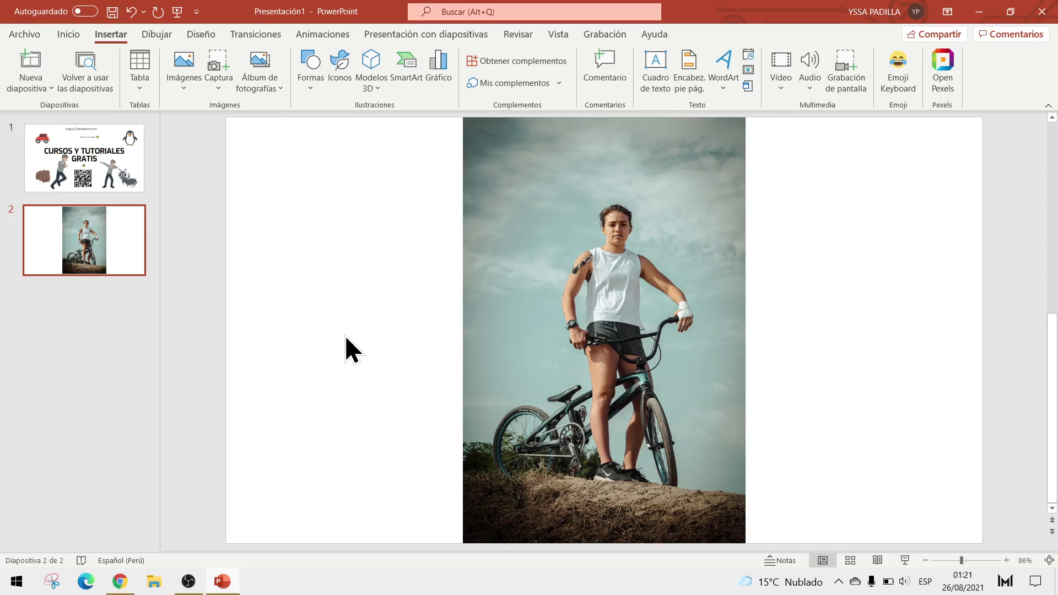
- Search the add-ins store for Noun Project, add Icons by Noun Project and open its icon library
left_click(488, 58)
left_click(341, 166)
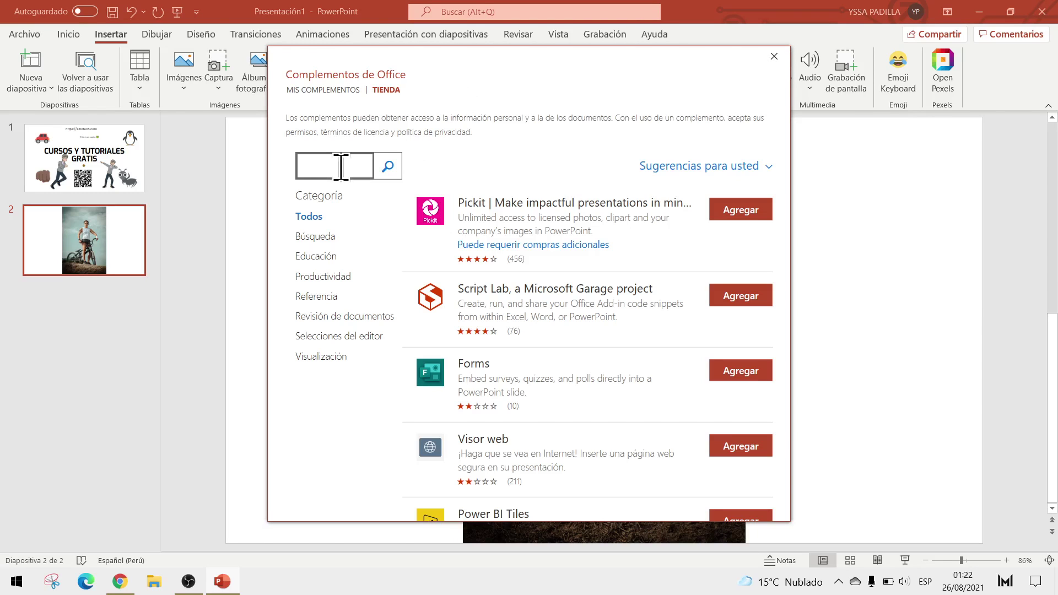
type("noun project")
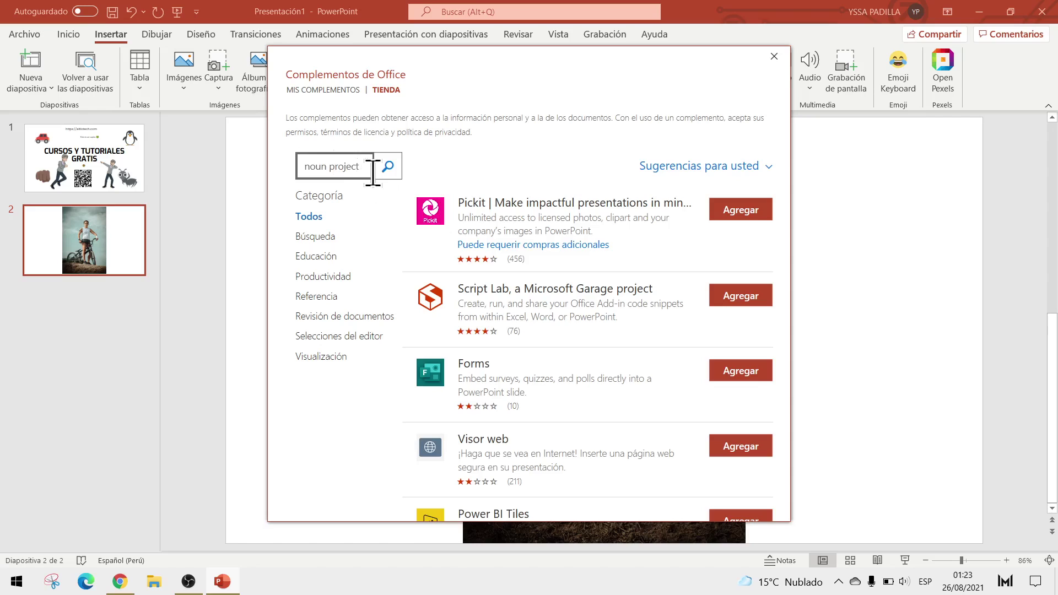
left_click(381, 172)
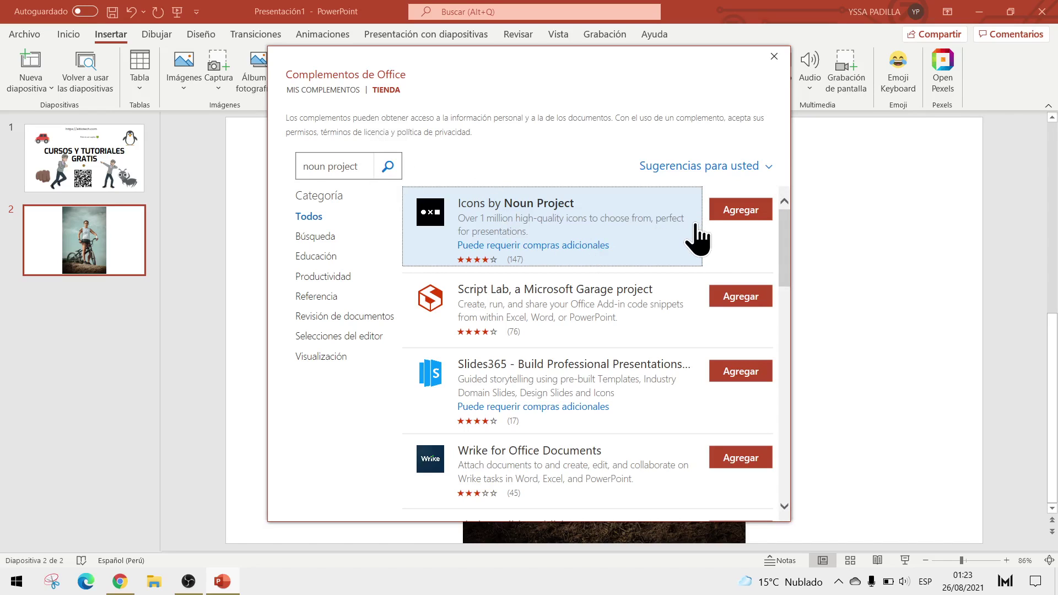
left_click(750, 208)
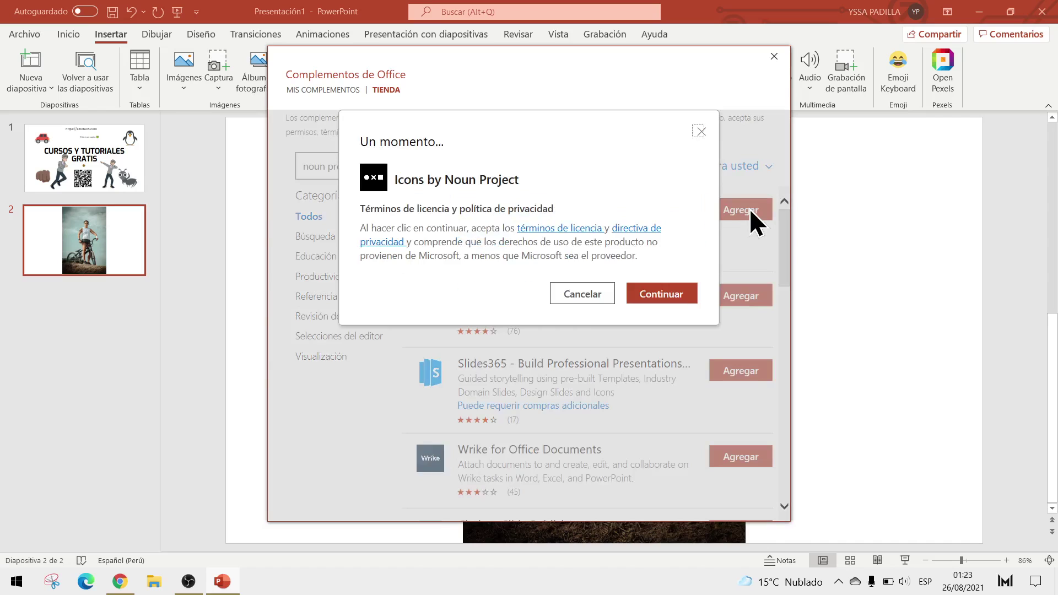
left_click(674, 291)
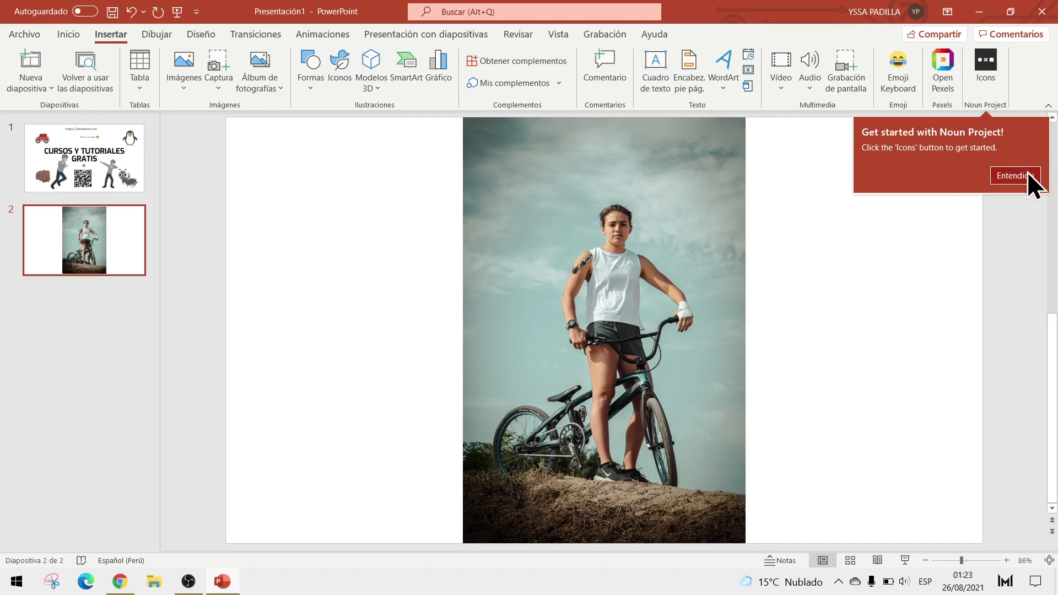
left_click(1025, 178)
left_click(985, 71)
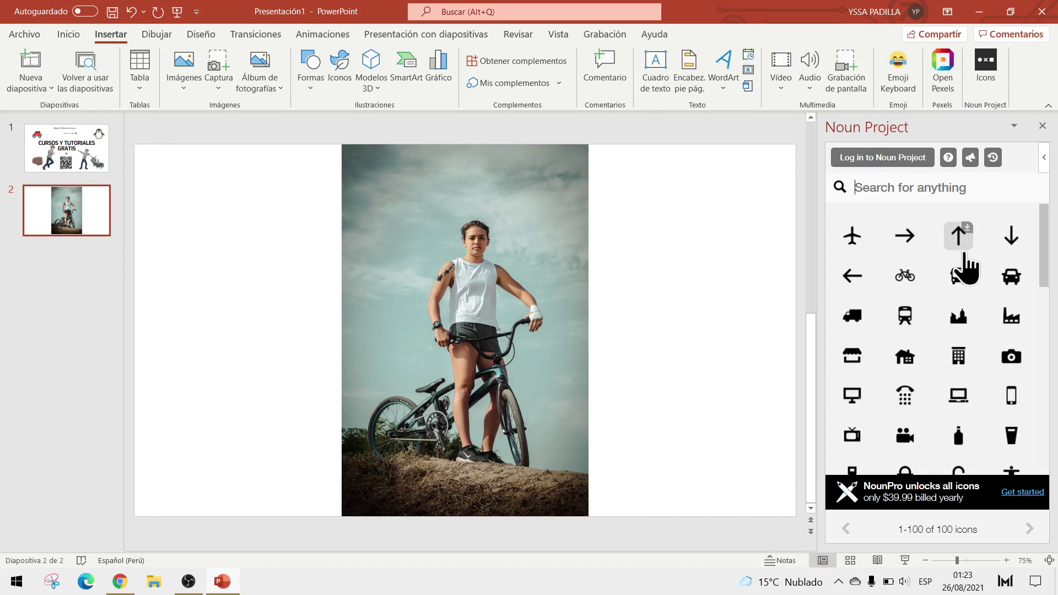
- Scroll up and down through the Noun Project icon grid, then reopen the Office add-ins store
scroll(964, 253, "down", 5)
scroll(964, 254, "down", 5)
scroll(964, 253, "down", 3)
scroll(964, 253, "down", 3)
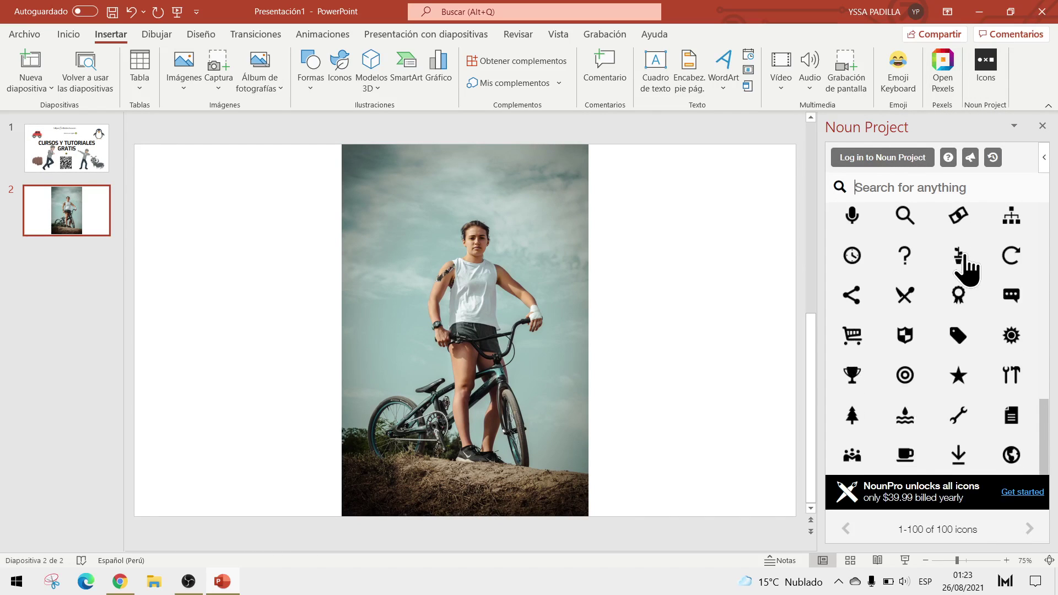
scroll(964, 253, "up", 8)
scroll(964, 270, "up", 3)
scroll(963, 270, "up", 3)
scroll(966, 325, "down", 8)
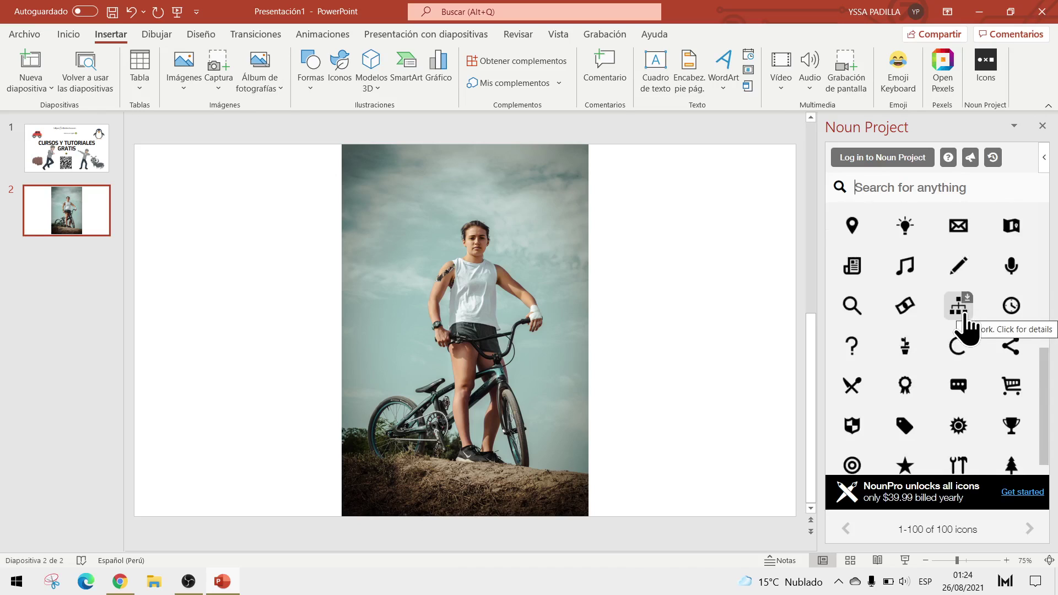
scroll(967, 328, "down", 3)
scroll(964, 325, "down", 3)
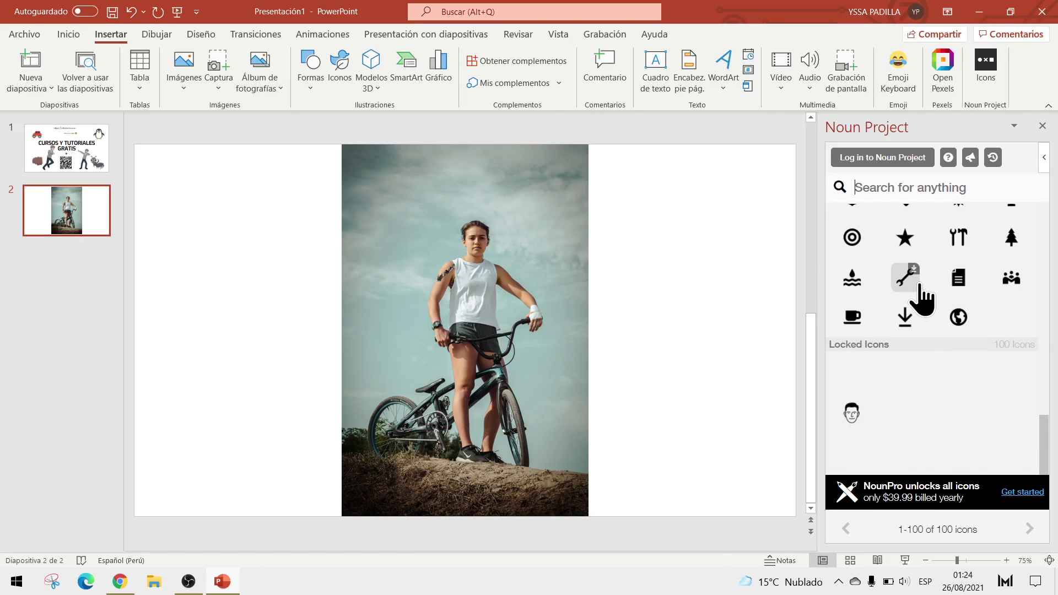
scroll(921, 297, "up", 5)
scroll(921, 297, "up", 3)
scroll(921, 298, "up", 3)
scroll(921, 298, "up", 2)
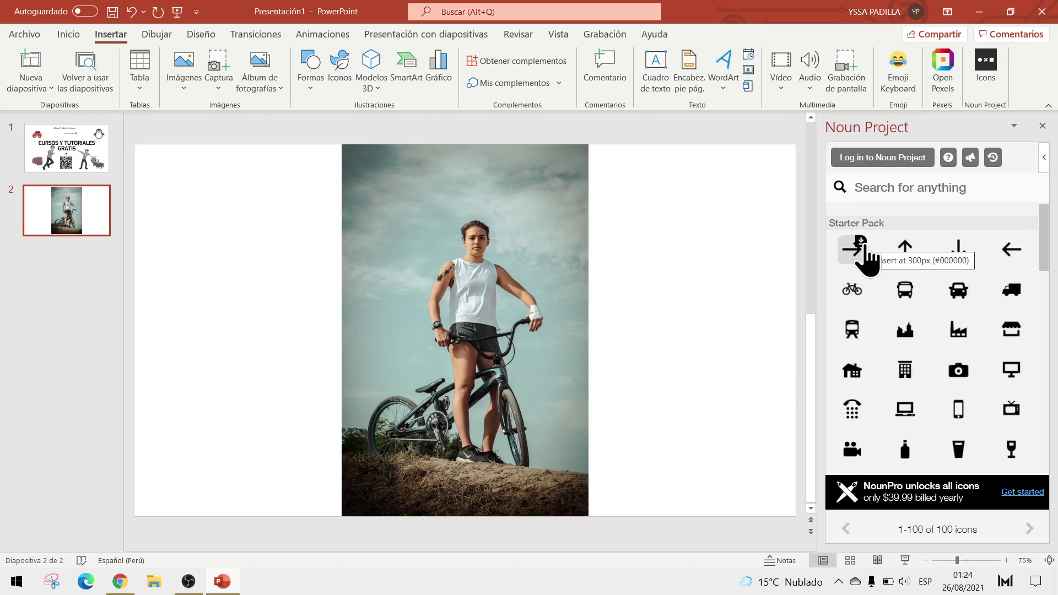
scroll(865, 259, "down", 10)
scroll(865, 259, "down", 5)
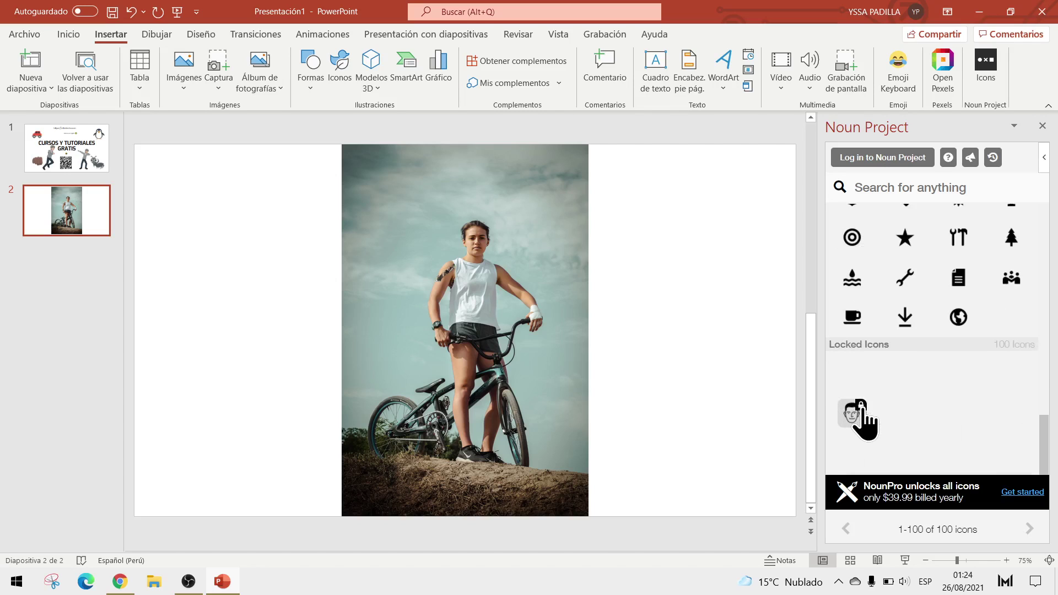
scroll(862, 421, "up", 5)
scroll(862, 422, "up", 4)
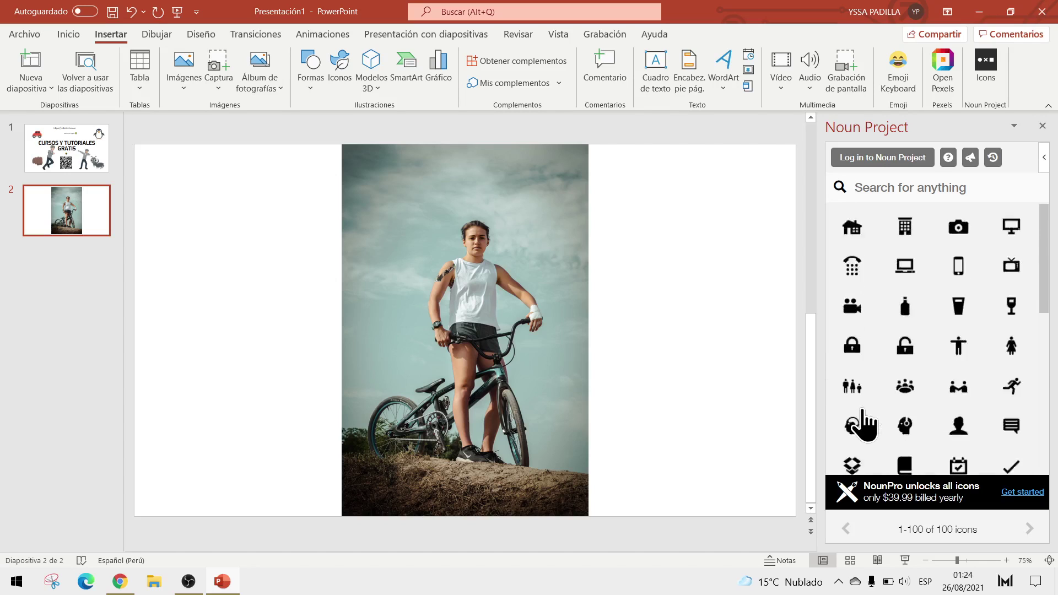
scroll(862, 421, "up", 4)
scroll(862, 422, "up", 1)
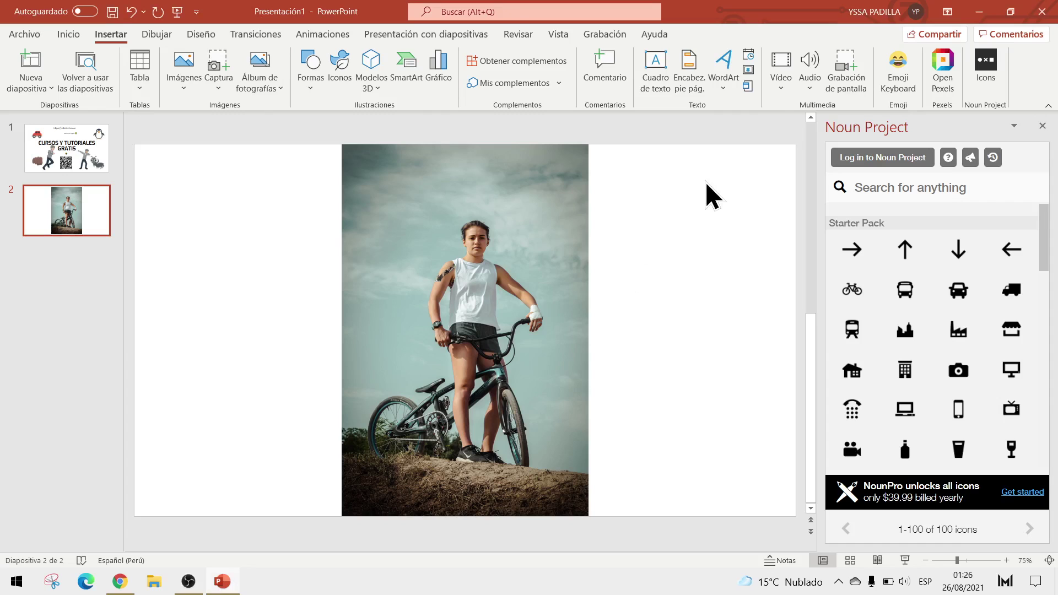
scroll(908, 298, "down", 4)
scroll(910, 302, "down", 3)
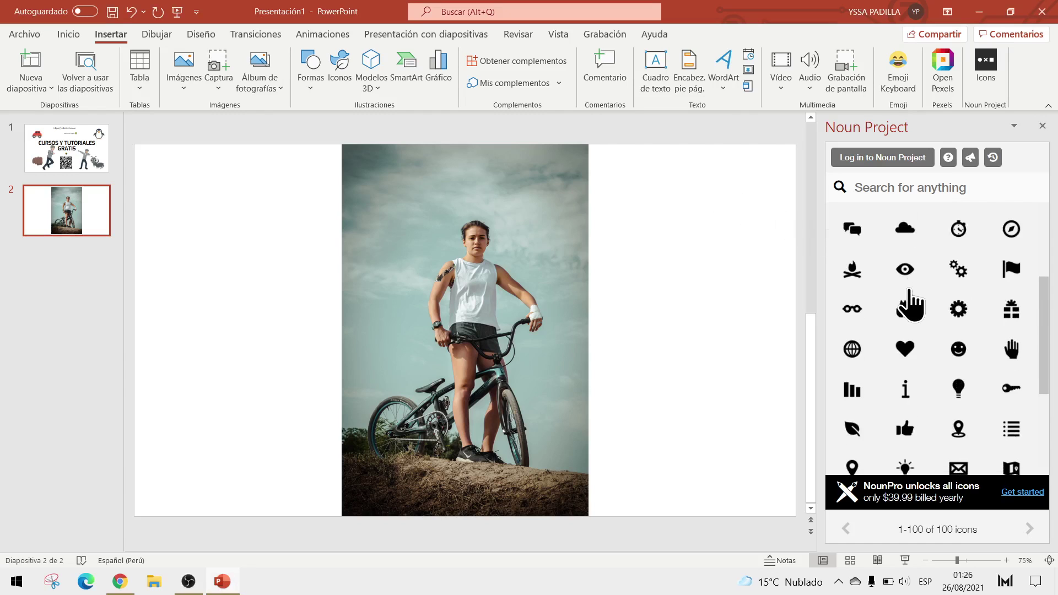
scroll(910, 302, "up", 3)
scroll(910, 302, "up", 4)
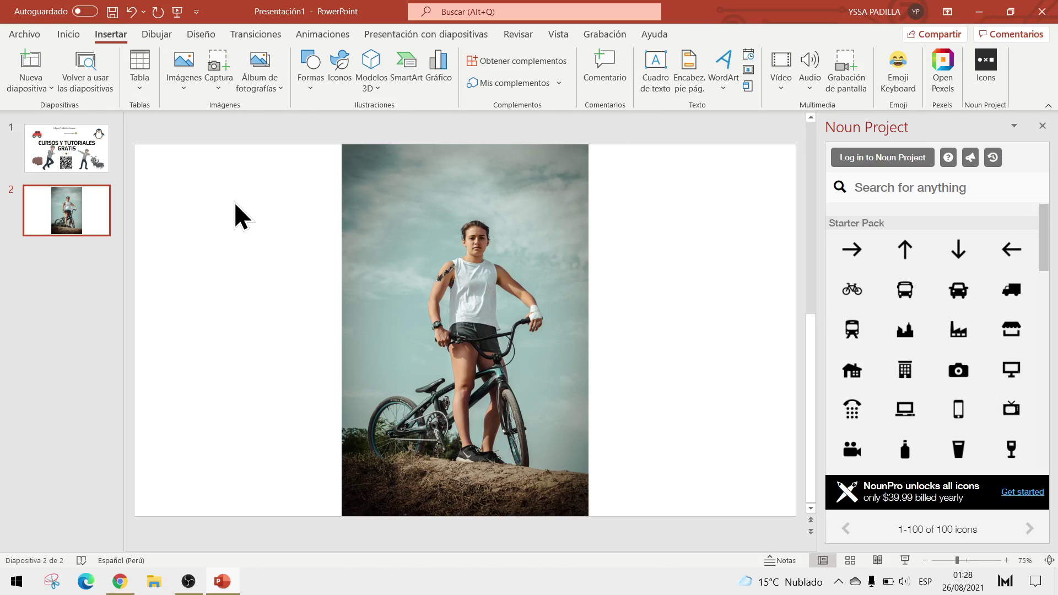
left_click(519, 62)
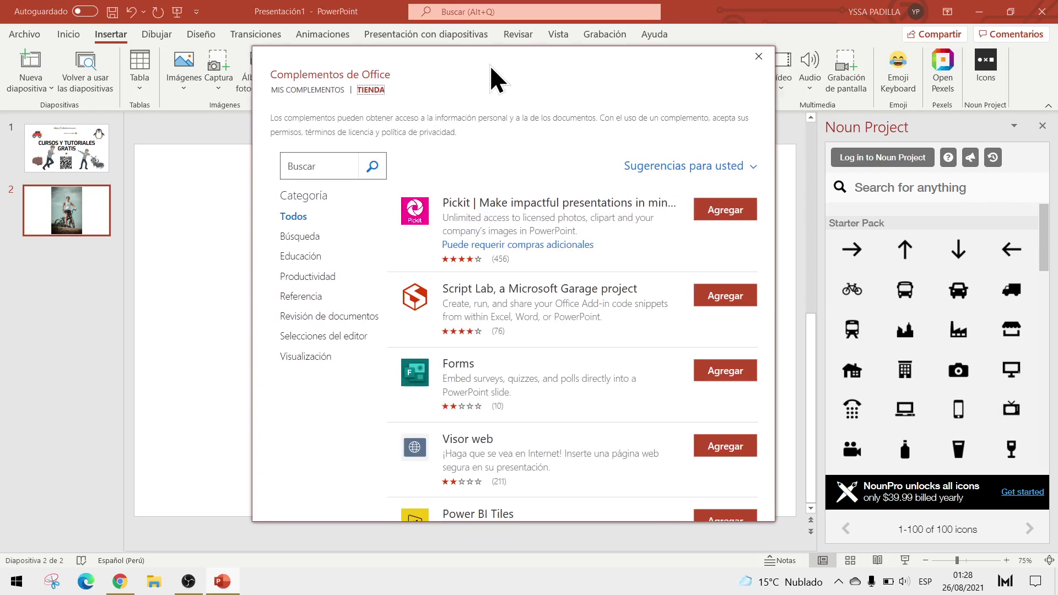
- Nudge the Office add-ins store window and close it without adding anything
left_click_drag(490, 66, 508, 72)
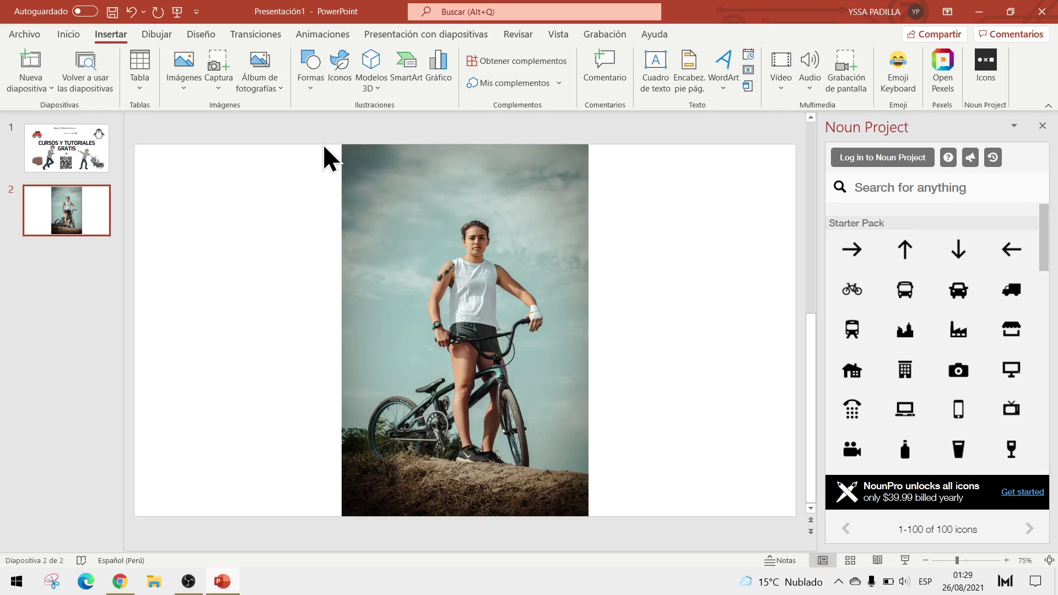
- Close the Noun Project icon pane so slide 2's bike photo fills the workspace
left_click(1041, 125)
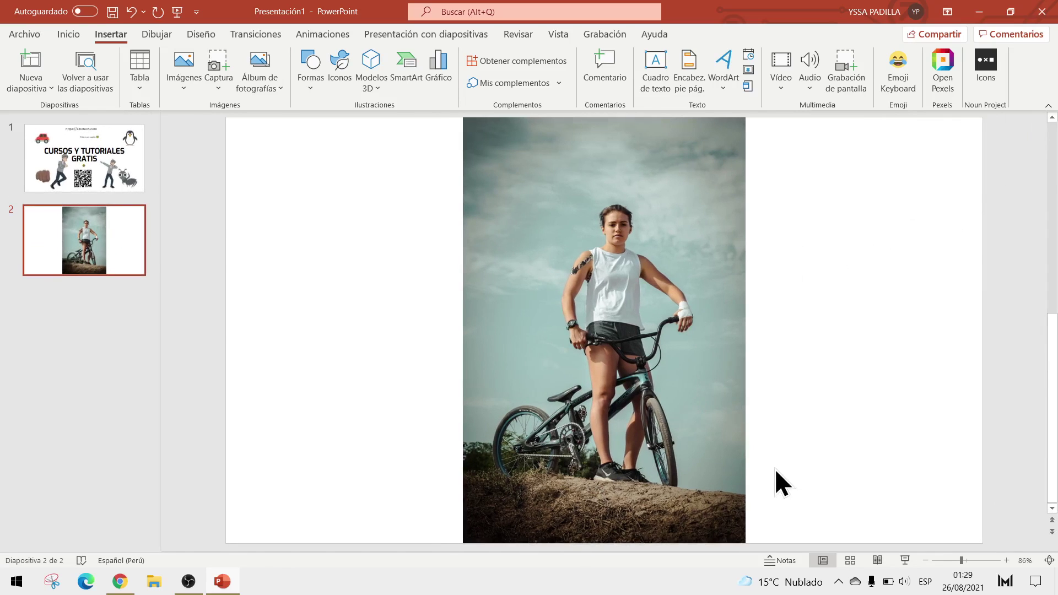